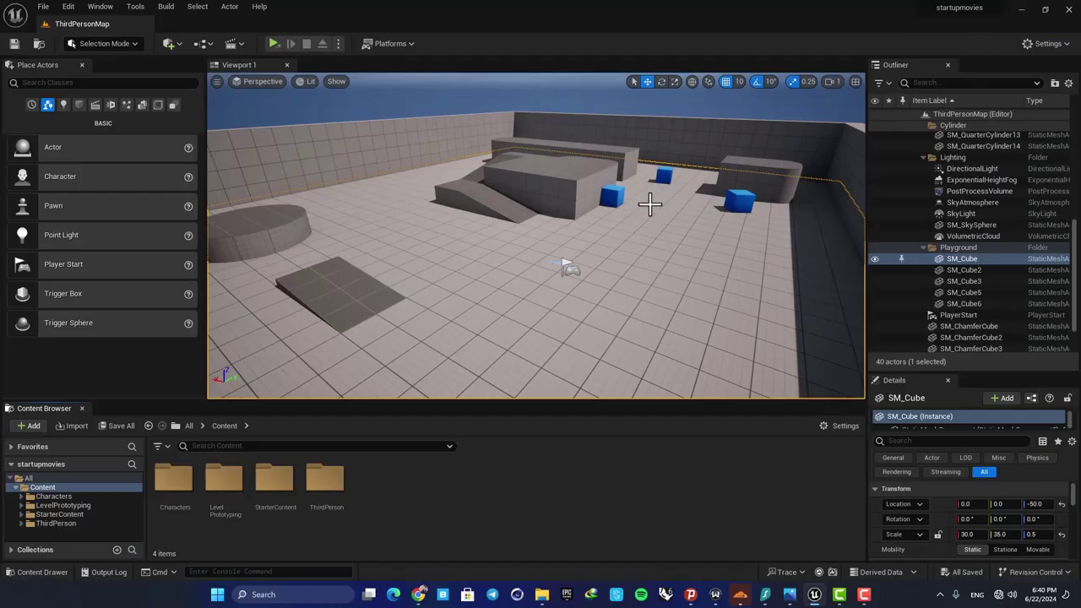
# Step: Open the Movies section of the Project Settings
pyautogui.click(1039, 45)
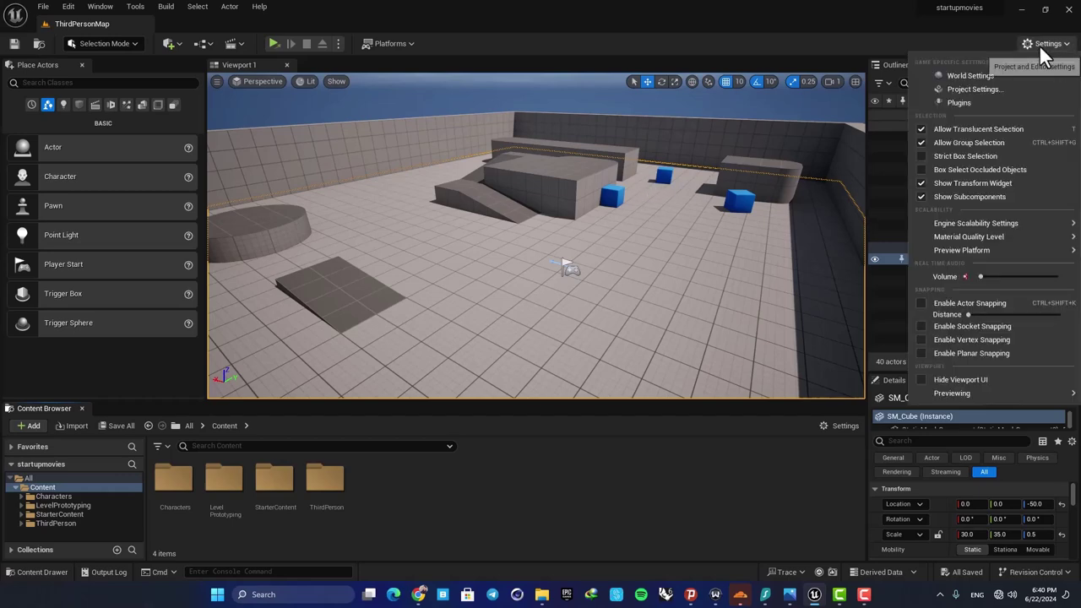
pyautogui.click(973, 85)
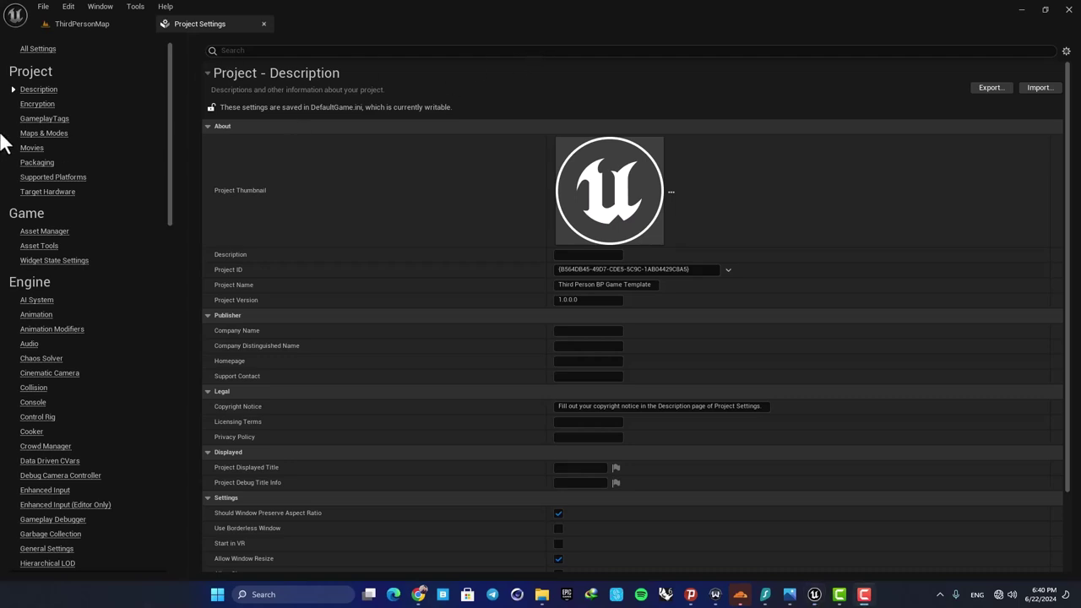
pyautogui.click(34, 151)
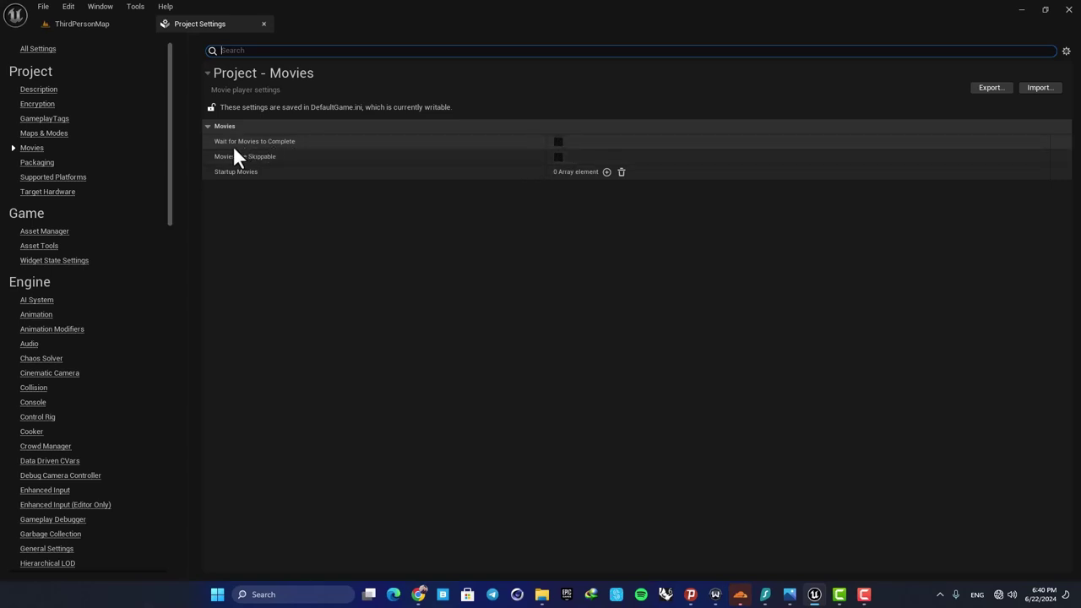
pyautogui.moveTo(248, 144)
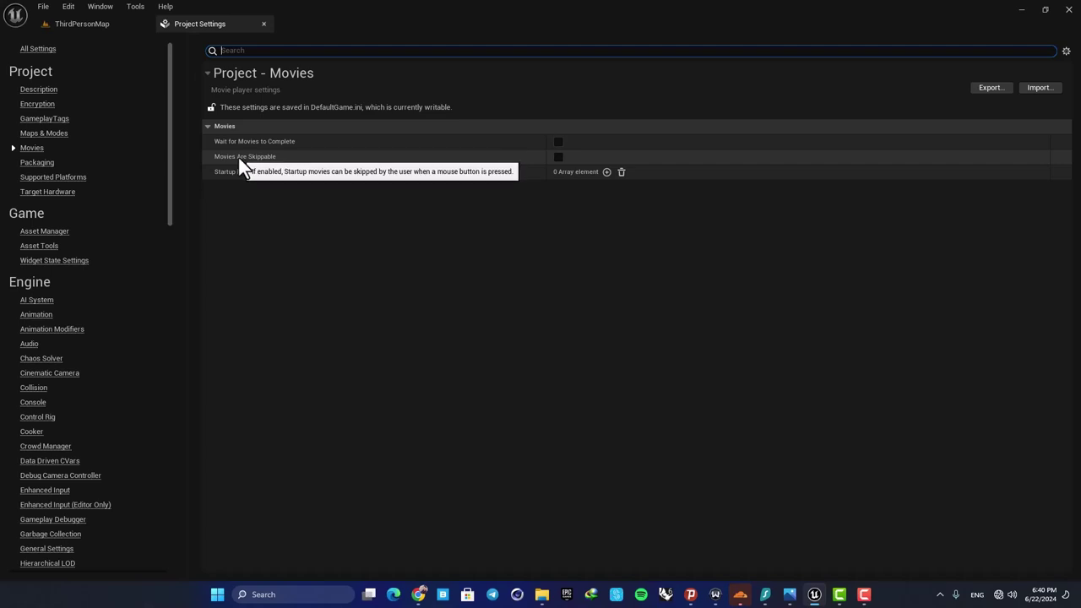
pyautogui.click(558, 157)
pyautogui.moveTo(252, 159)
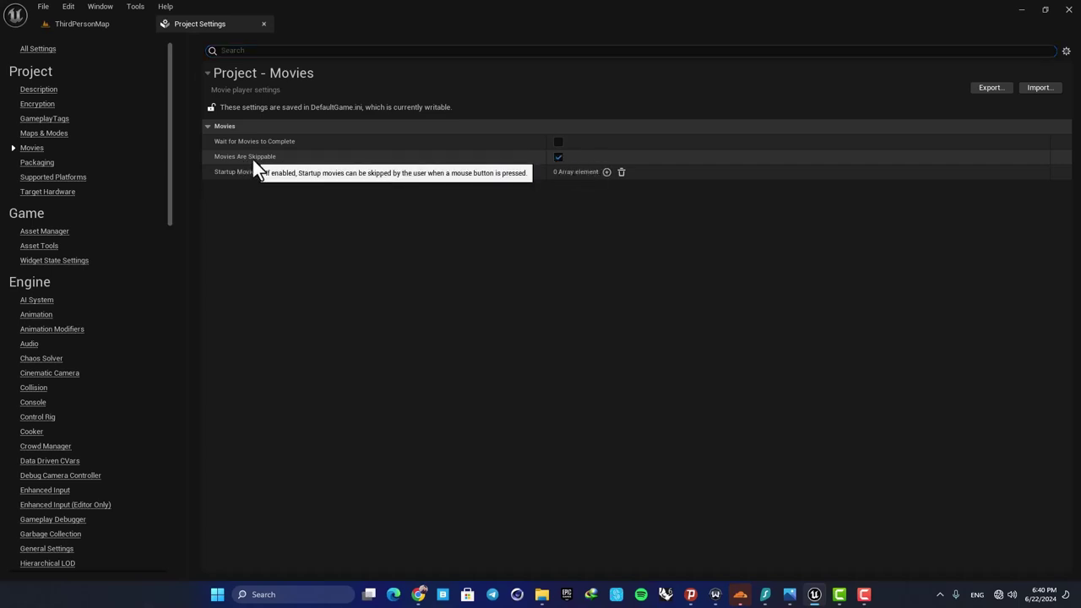
pyautogui.click(558, 157)
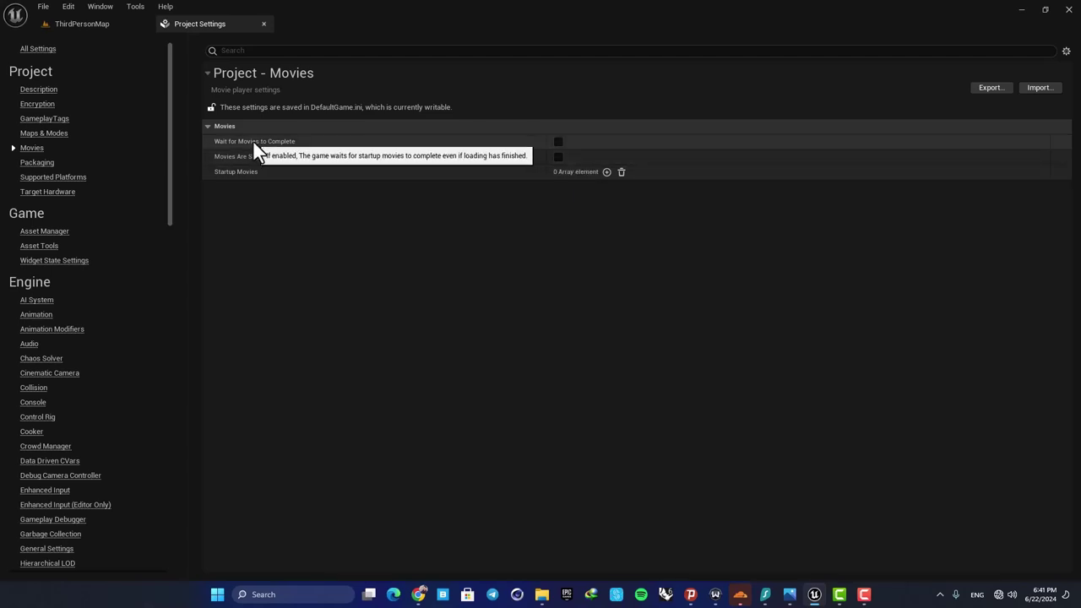
# Step: Enable Wait for Movies to Complete and add three empty entries to the Startup Movies array
pyautogui.click(558, 142)
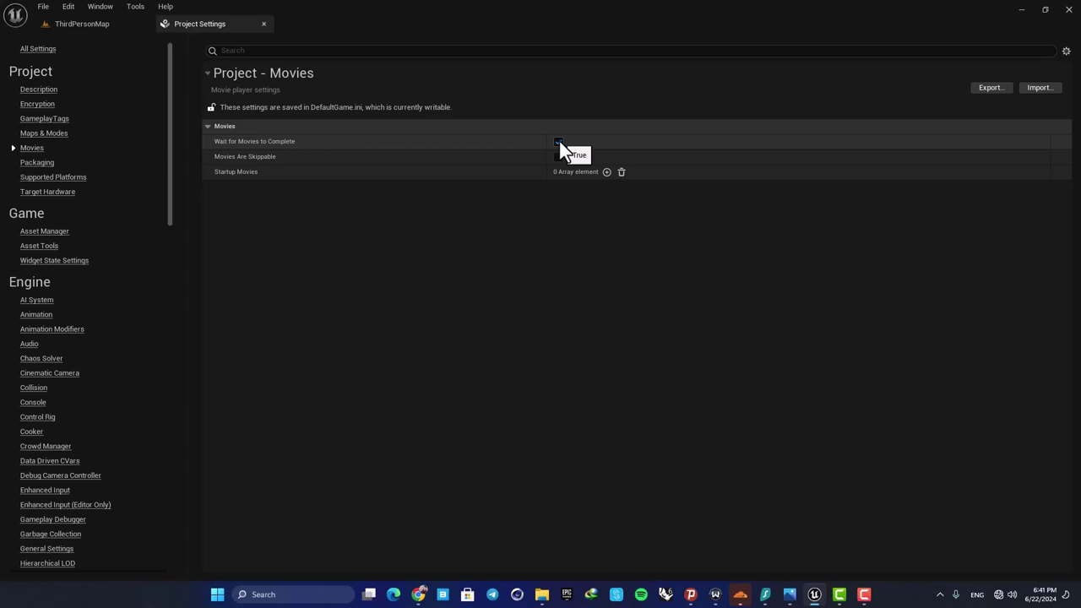
pyautogui.click(606, 172)
pyautogui.click(609, 172)
pyautogui.click(608, 173)
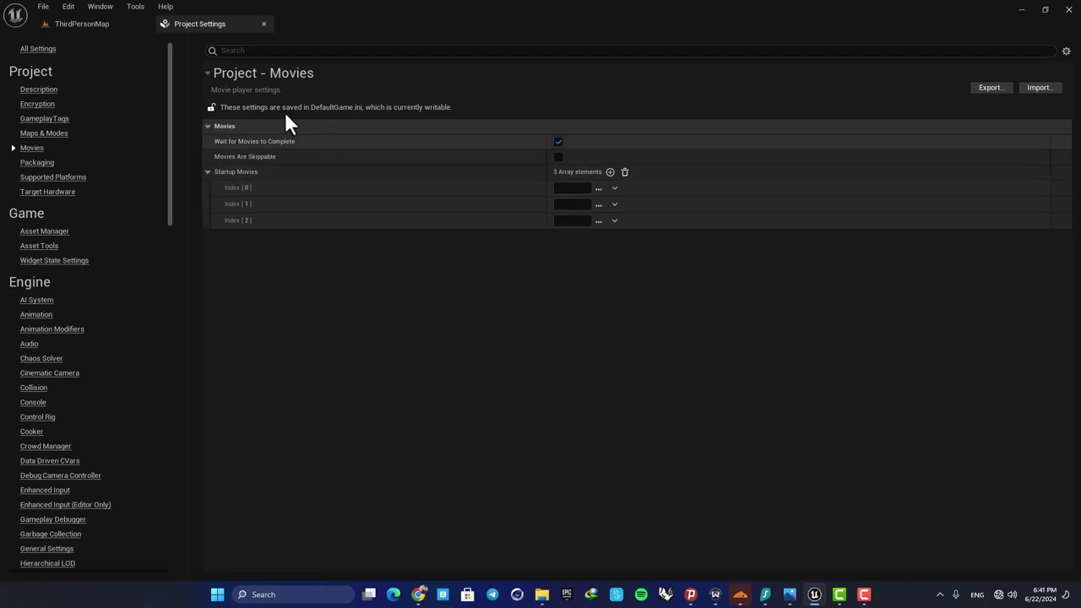
# Step: Back in the ThirdPersonMap level, create a folder named Movies directly inside the project's Content folder
pyautogui.click(82, 23)
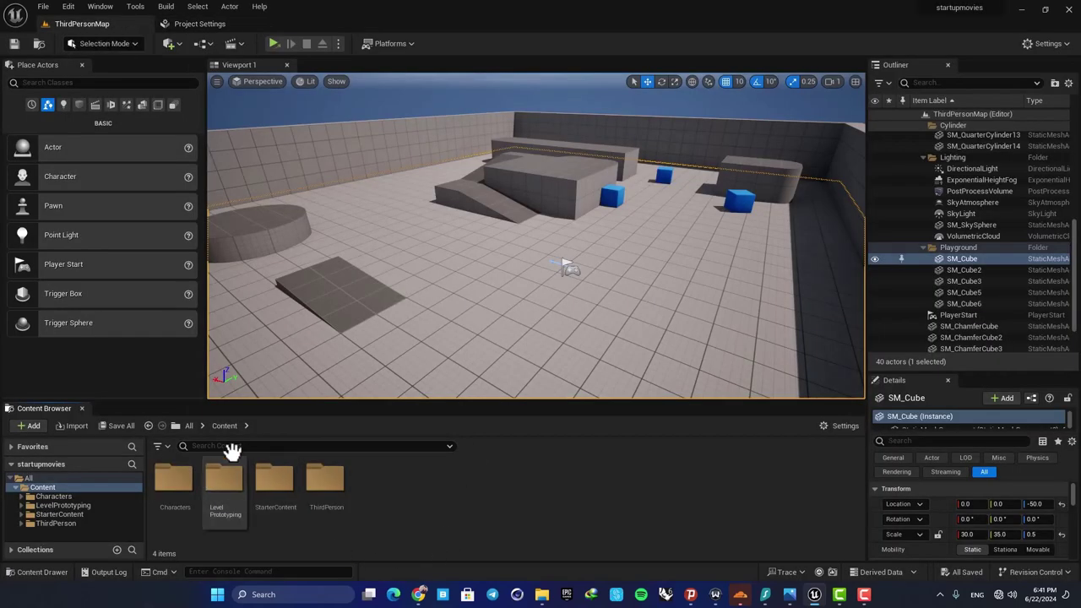
pyautogui.click(190, 426)
pyautogui.doubleClick(175, 479)
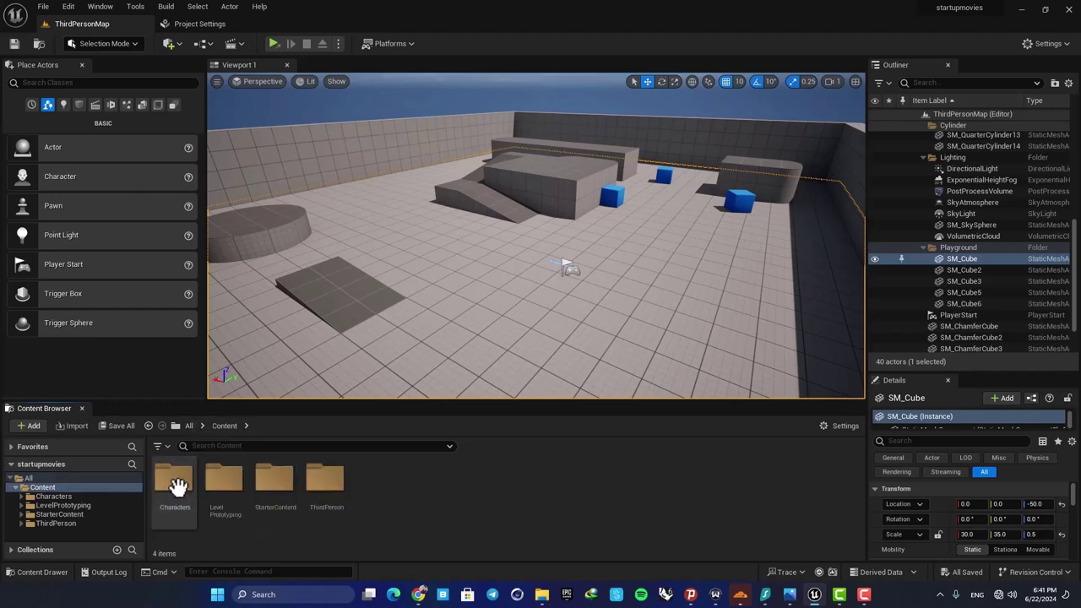
pyautogui.rightClick(397, 485)
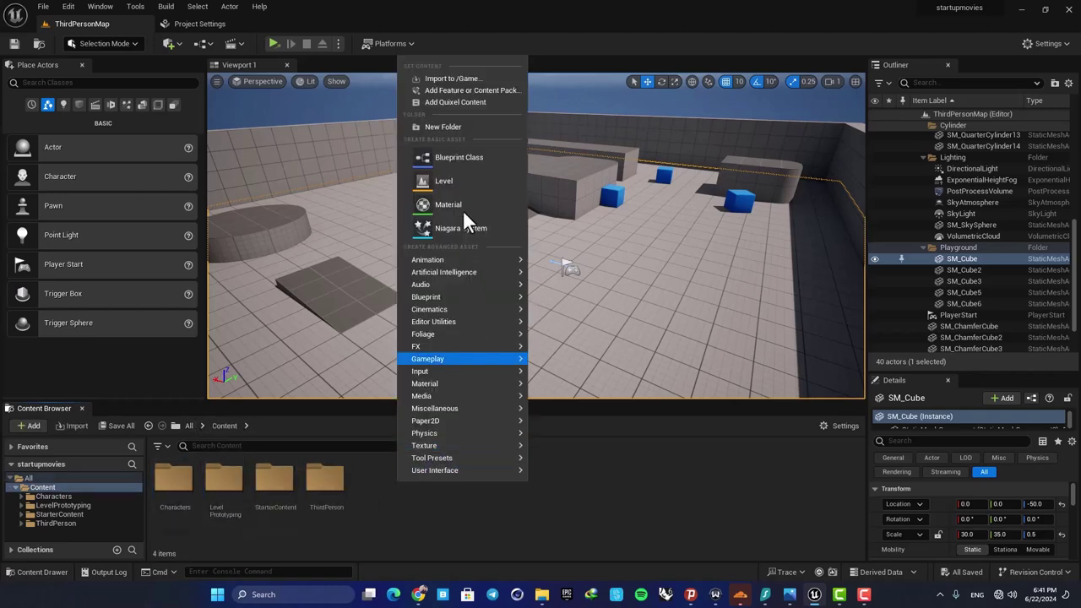
pyautogui.click(462, 129)
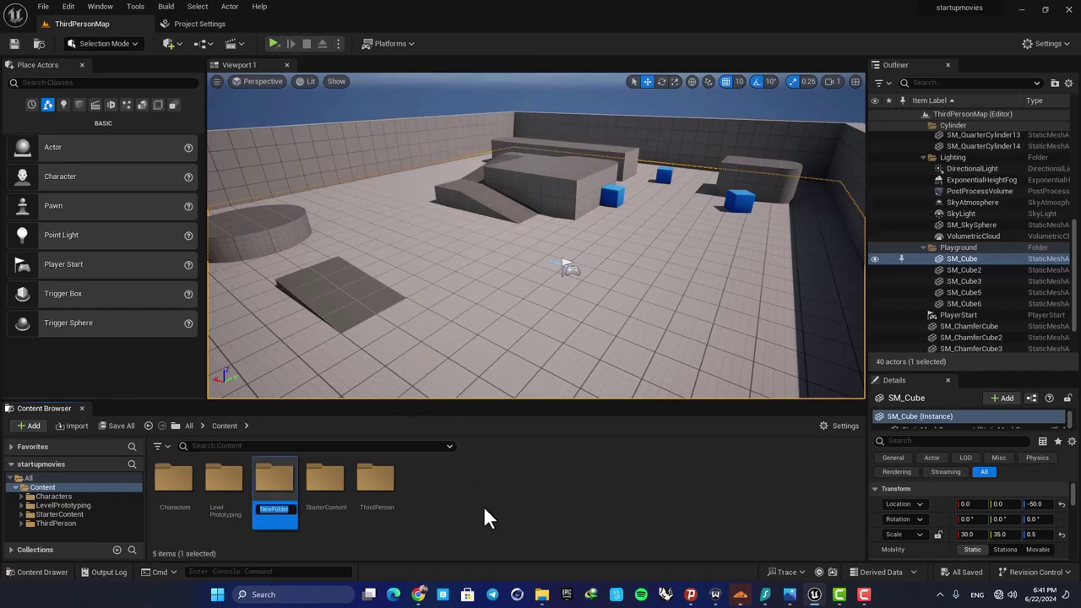
pyautogui.write('Movies')
pyautogui.press('Return')
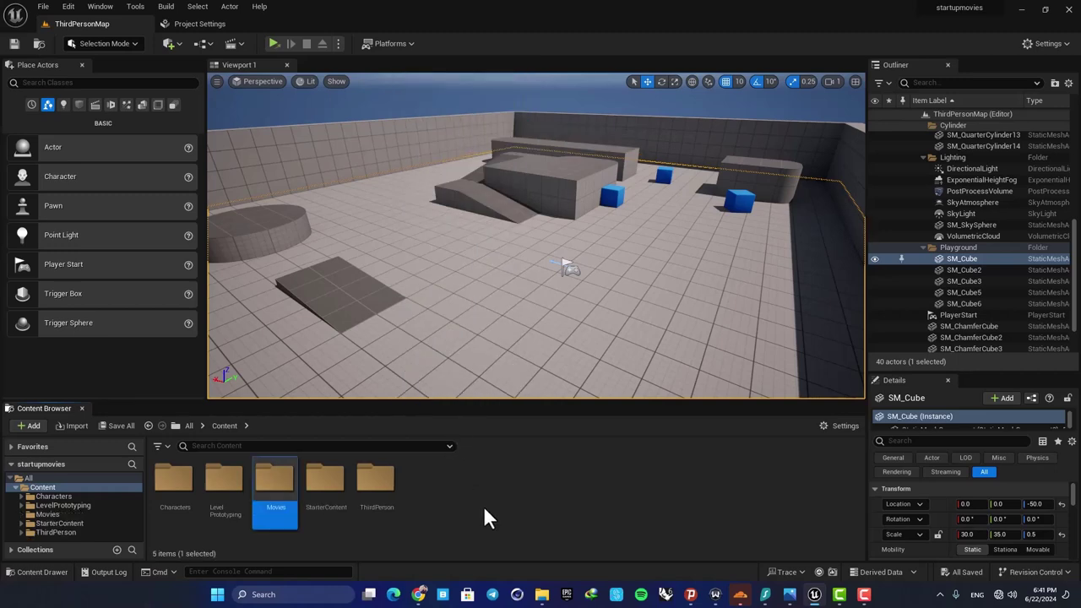
# Step: Show the new Movies folder in File Explorer and place its window over the level viewport
pyautogui.rightClick(275, 477)
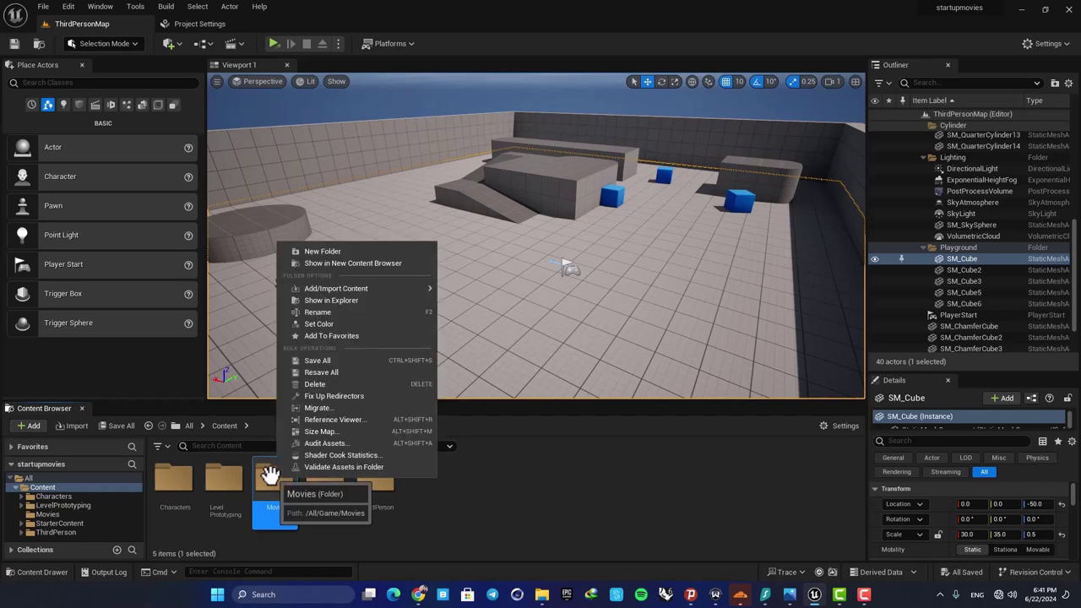
pyautogui.click(332, 301)
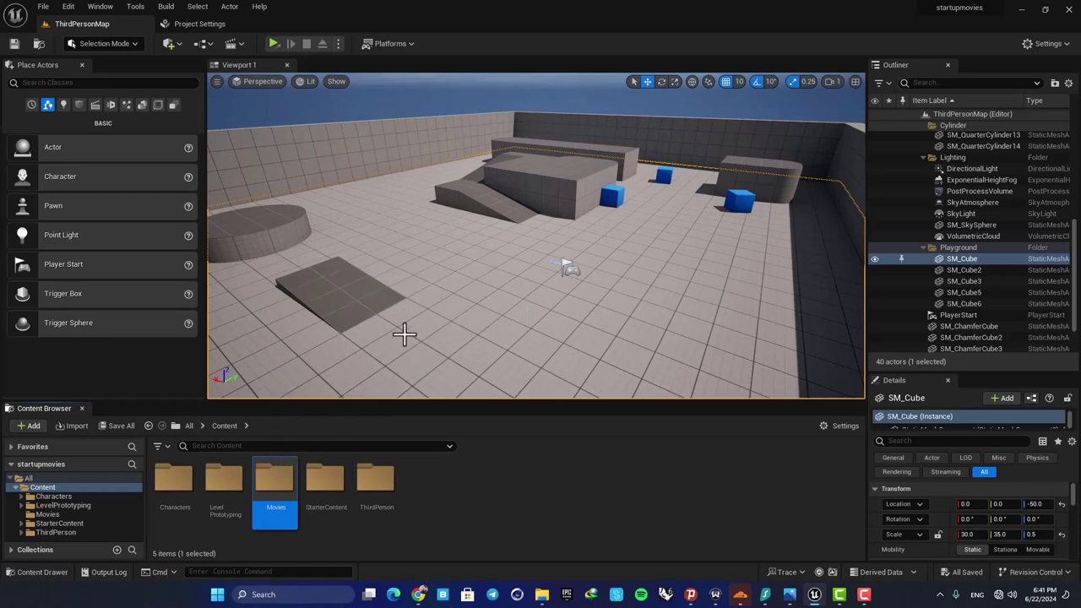
pyautogui.moveTo(620, 175); pyautogui.dragTo(518, 162)
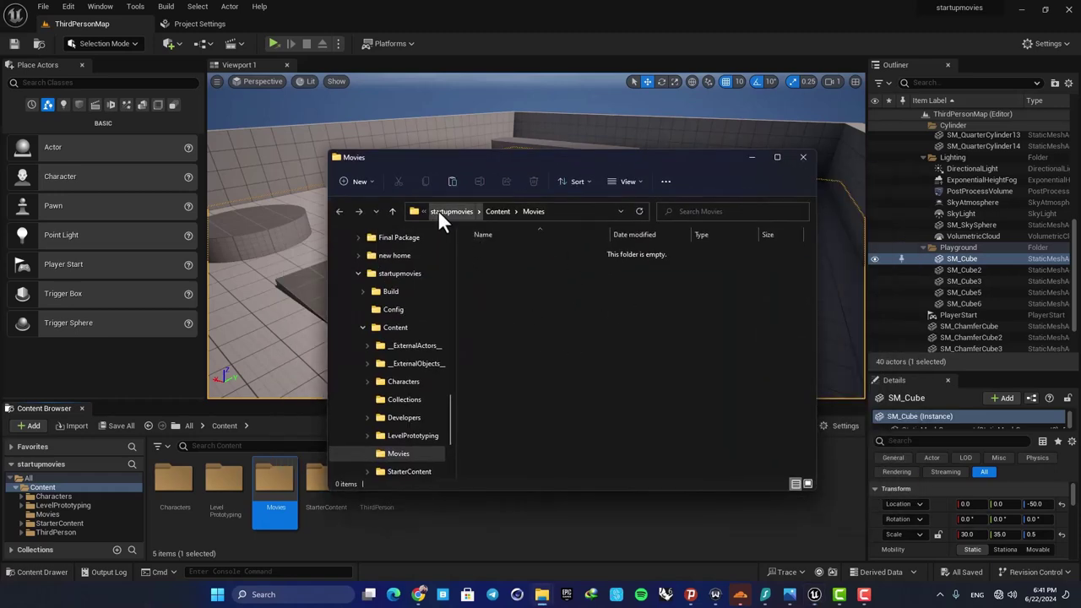
pyautogui.moveTo(520, 161); pyautogui.dragTo(535, 133)
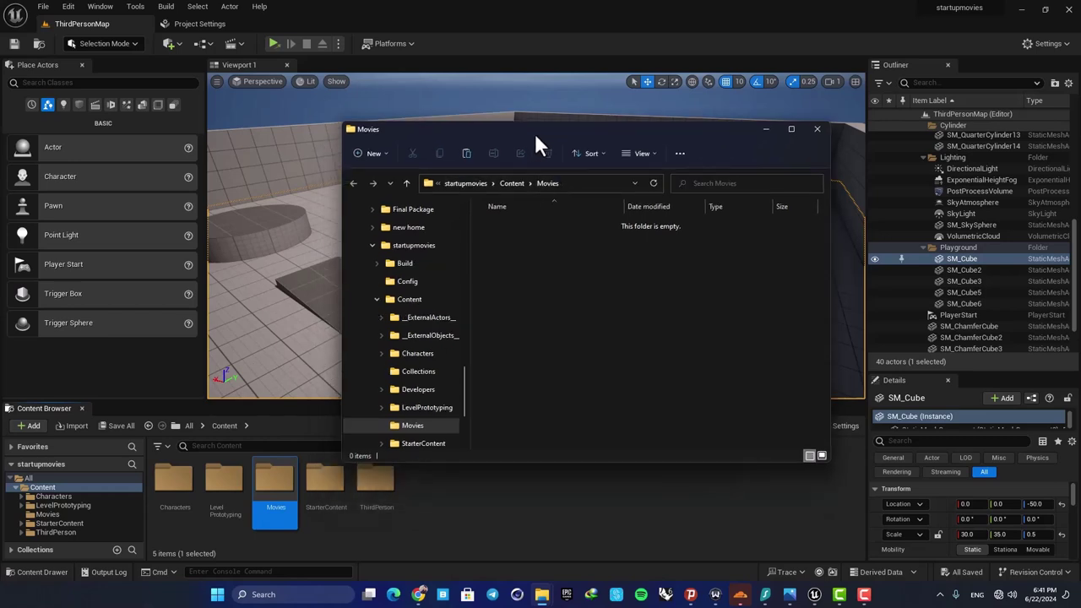
# Step: Trace the Movies folder's location on disk by going up to the video135-simulate physics folder and back through startupmovies and Content
pyautogui.click(462, 183)
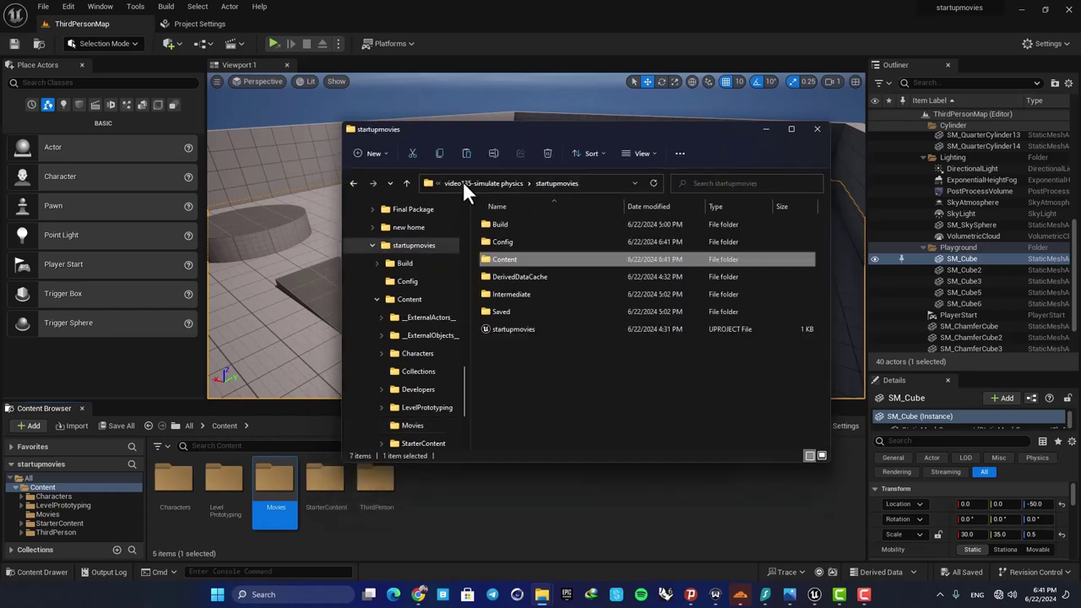
pyautogui.click(480, 181)
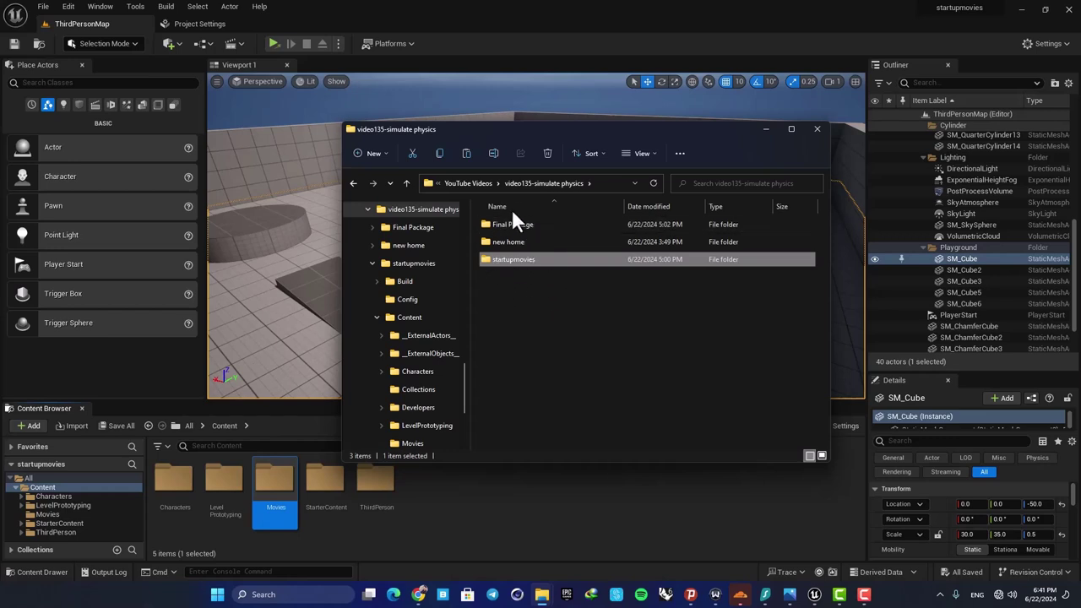
pyautogui.doubleClick(512, 264)
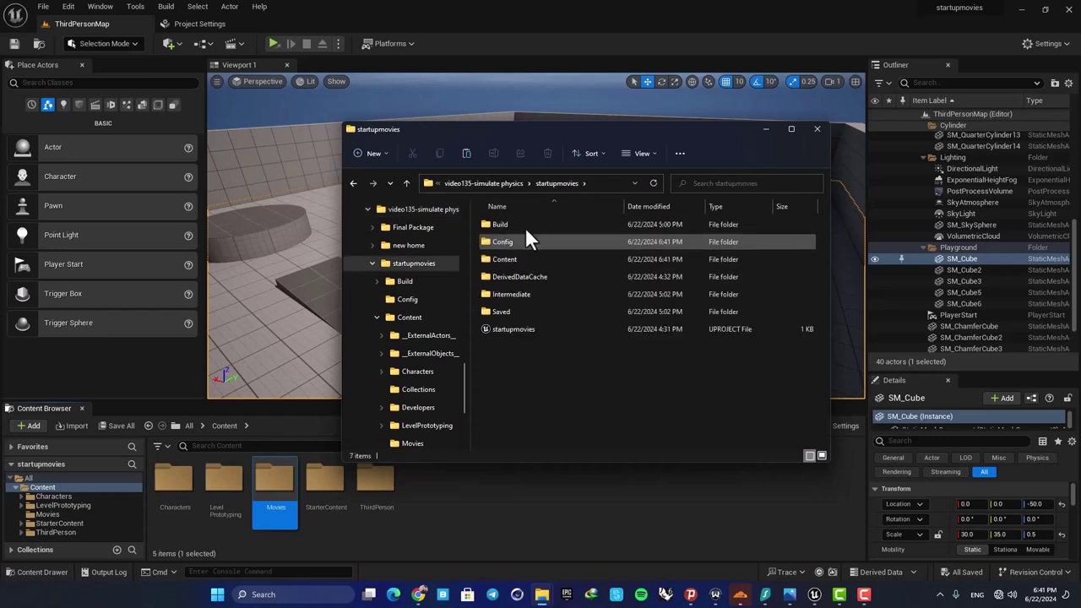
pyautogui.doubleClick(516, 259)
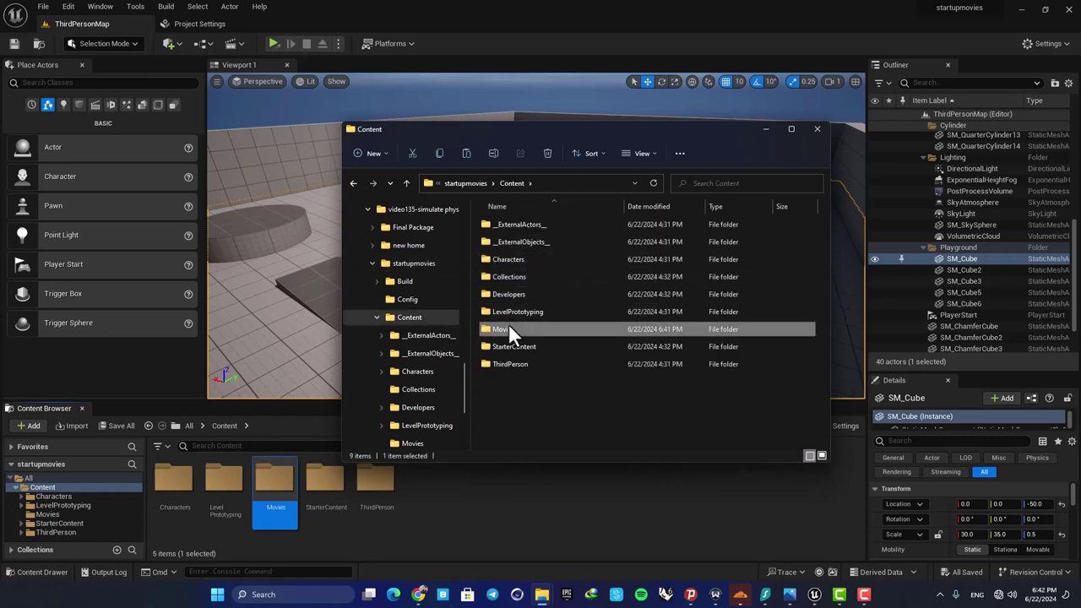
pyautogui.doubleClick(508, 326)
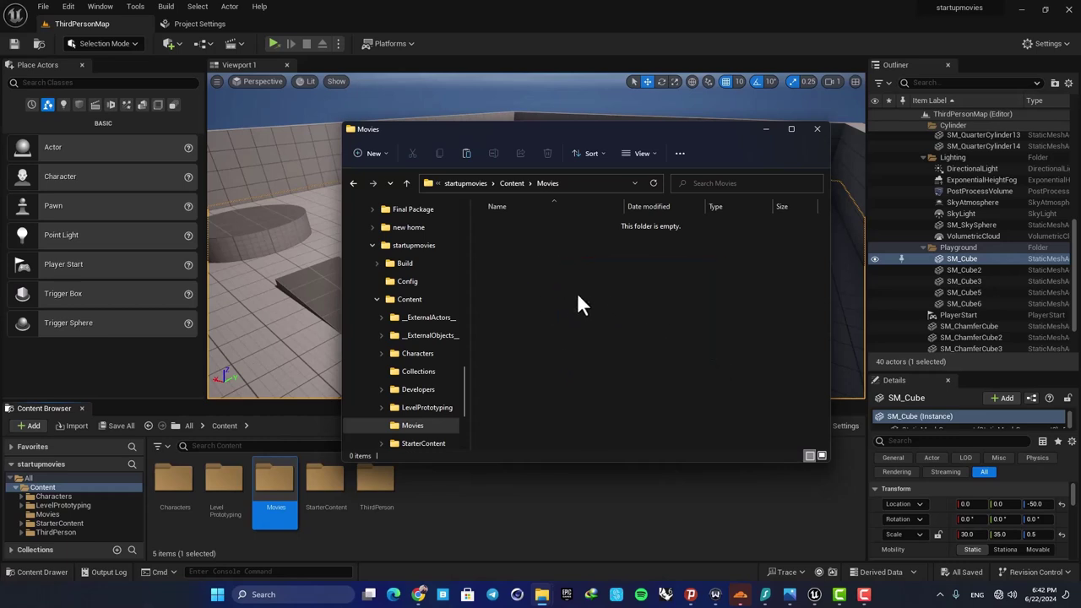
# Step: Bring the Glitchy folder's window beside the empty Movies folder and preview the Unreal logo glitch video
pyautogui.moveTo(1080, 313); pyautogui.dragTo(748, 243)
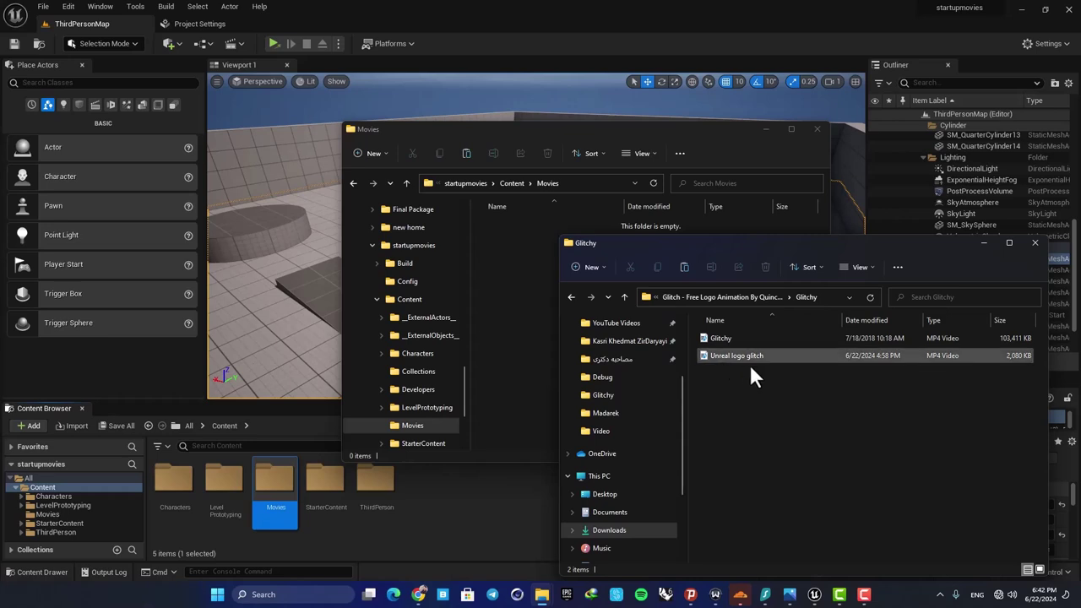
pyautogui.click(735, 344)
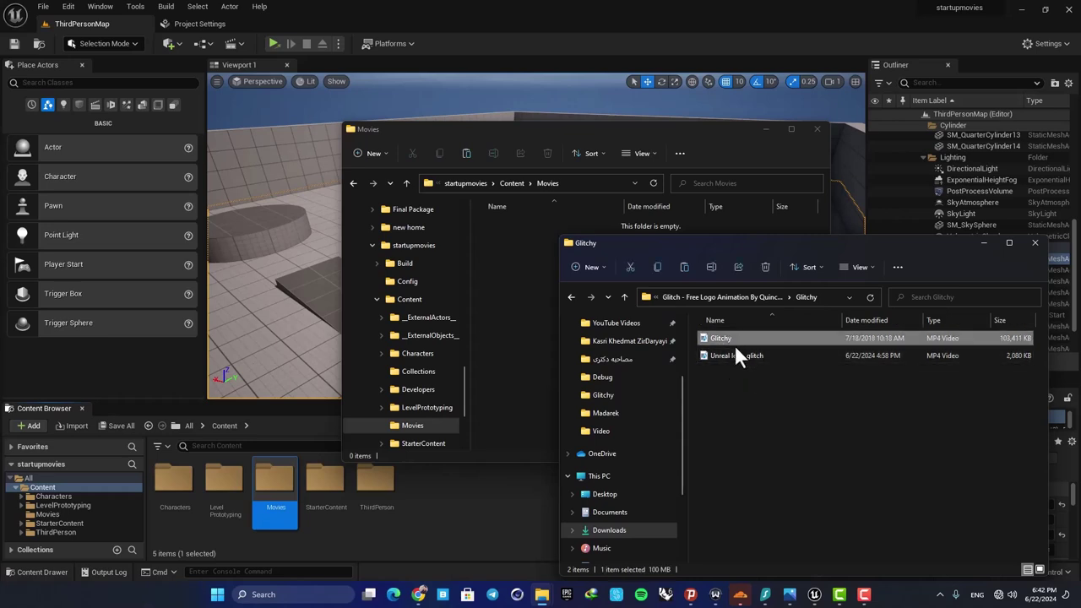
pyautogui.doubleClick(734, 355)
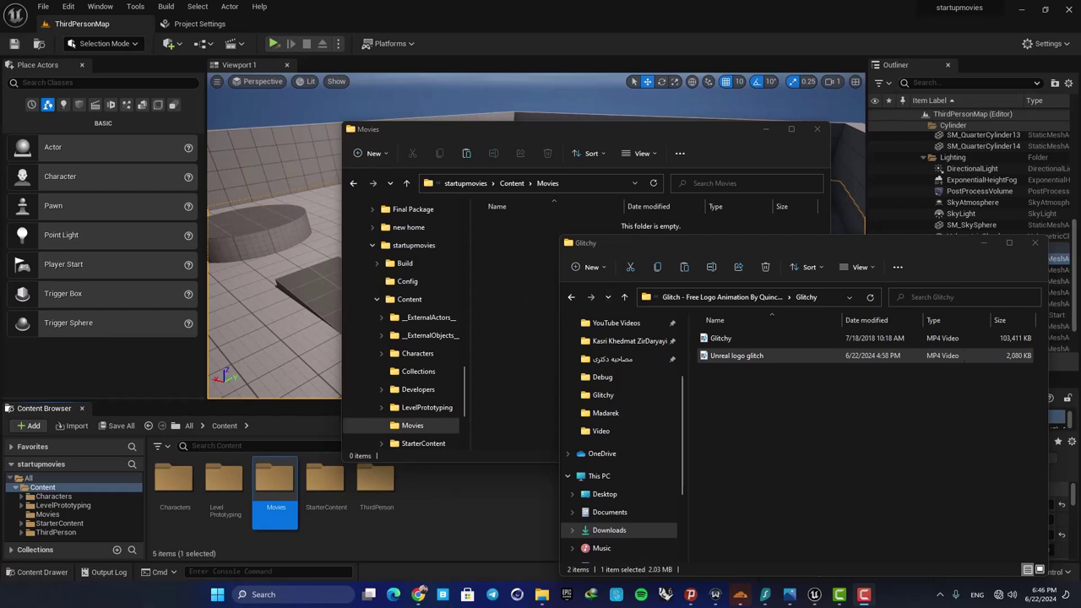
# Step: Switch to Chrome and review the Unreal Engine branding guidelines page, including its preferred logo
pyautogui.click(417, 594)
pyautogui.moveTo(640, 245); pyautogui.dragTo(520, 155)
pyautogui.doubleClick(553, 154)
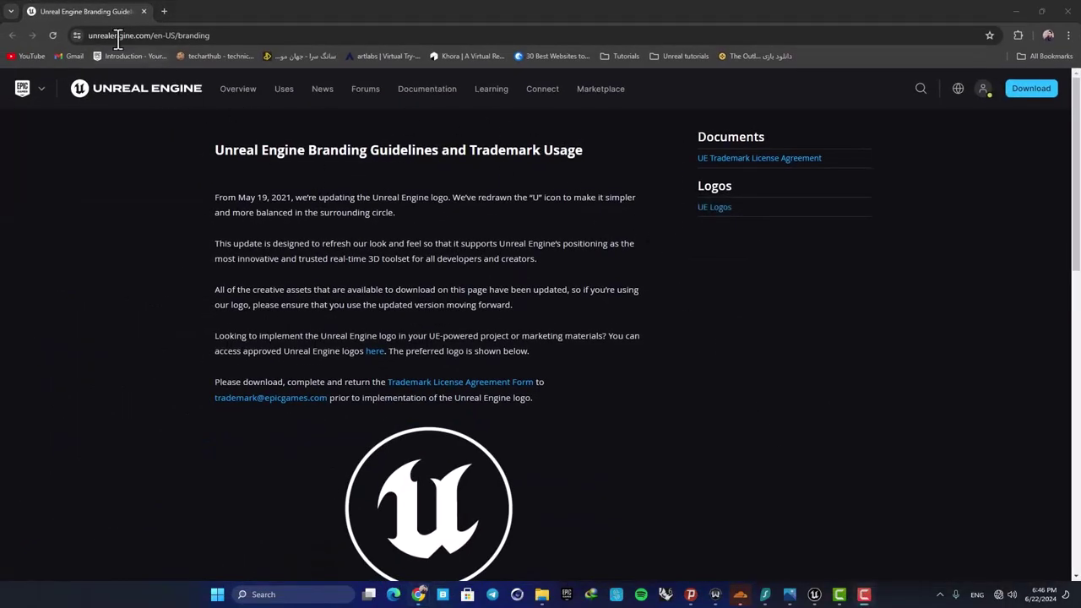
pyautogui.click(241, 37)
pyautogui.click(434, 378)
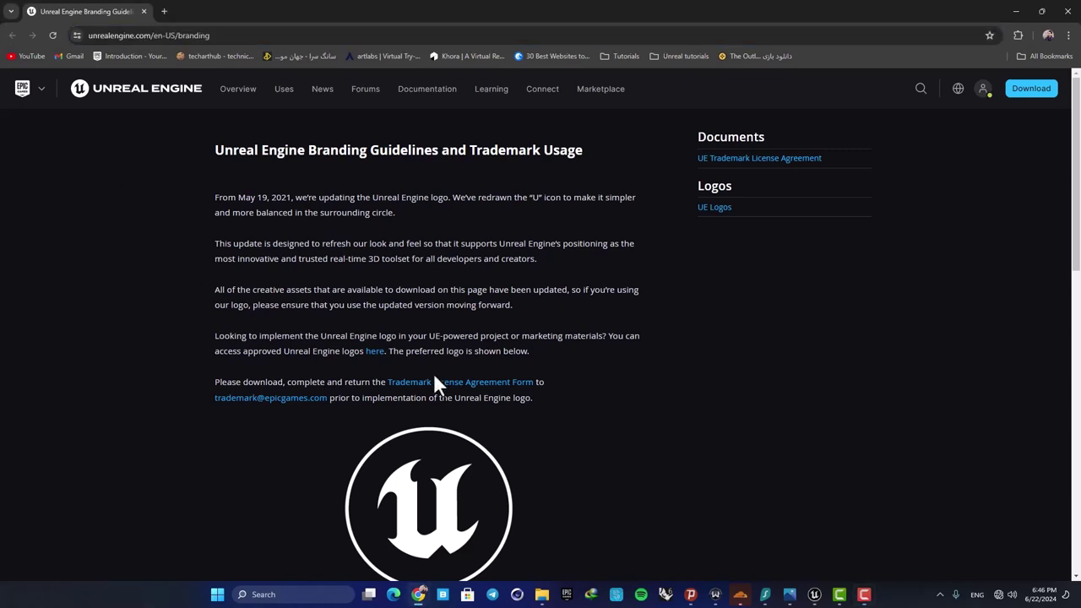
pyautogui.scroll(-1, 388, 245)
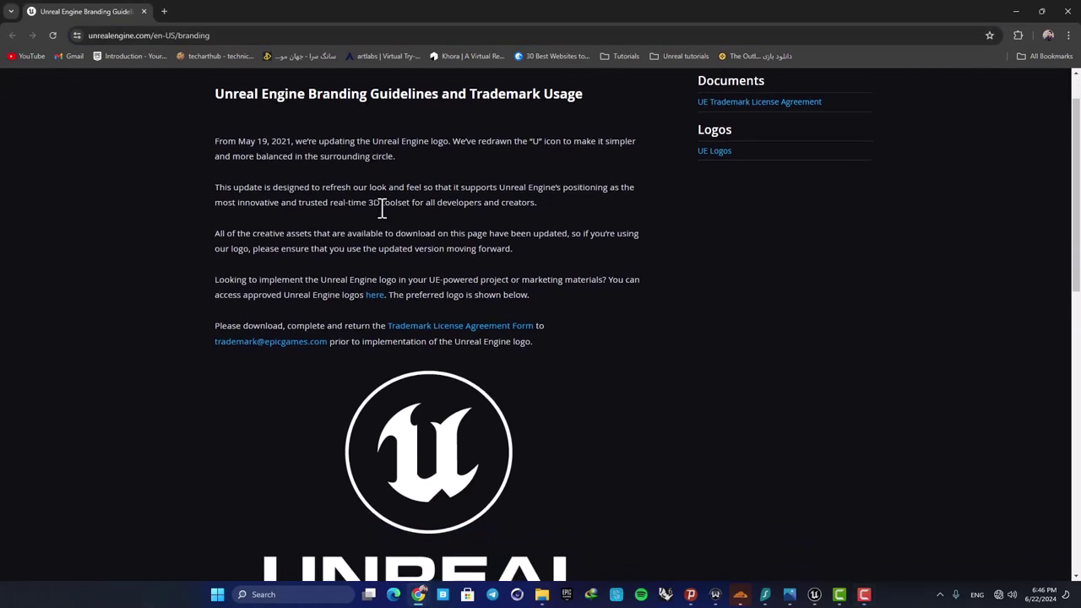
pyautogui.scroll(-2, 460, 372)
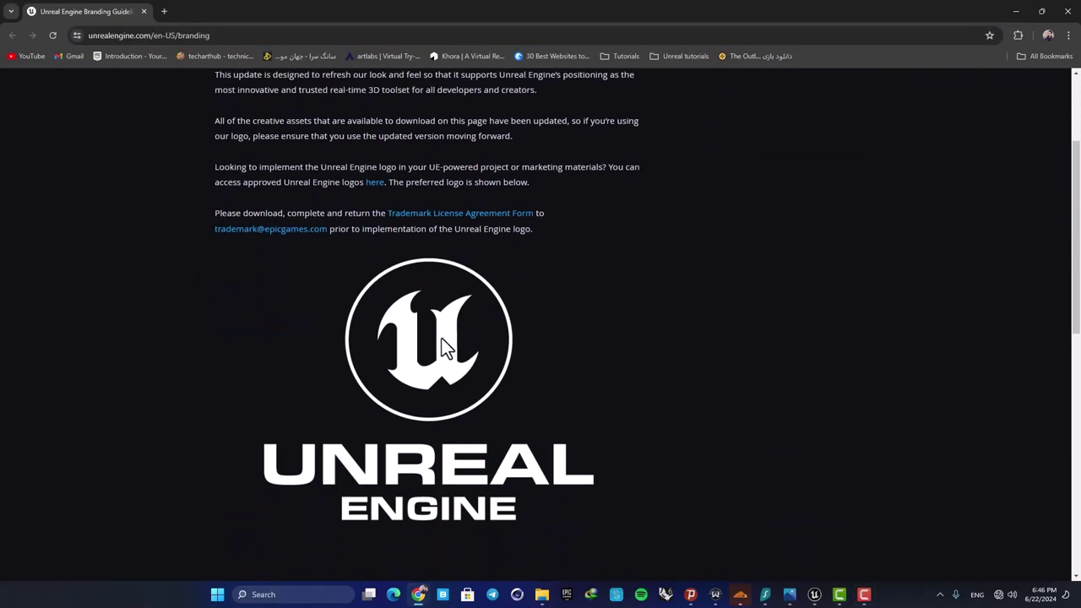
pyautogui.scroll(3, 446, 313)
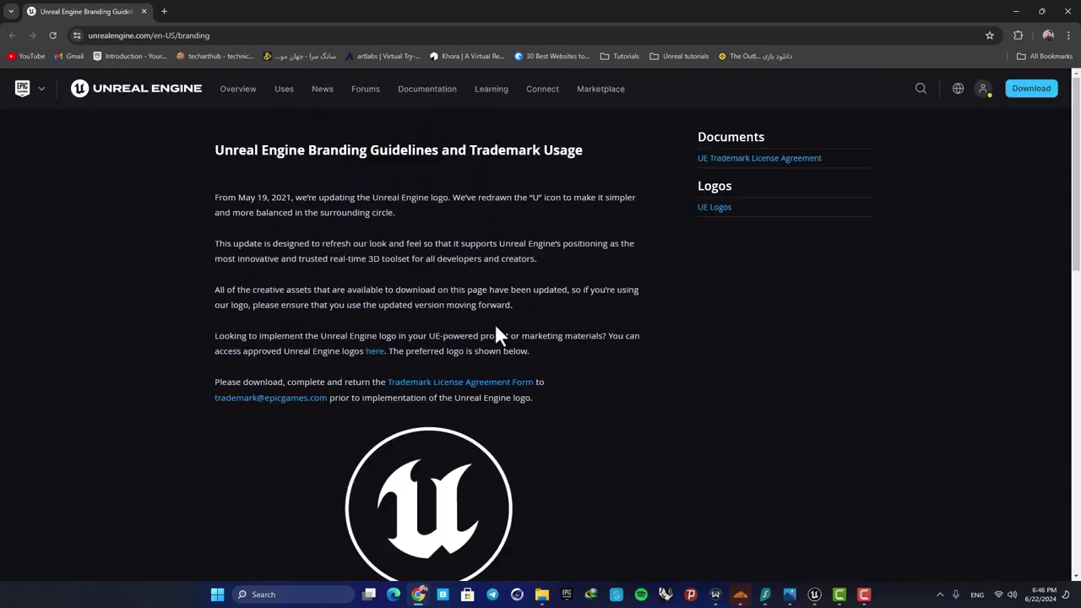
# Step: Open the approved Unreal Engine logos linked in the guidelines and view the files in the PNG folder
pyautogui.click(375, 352)
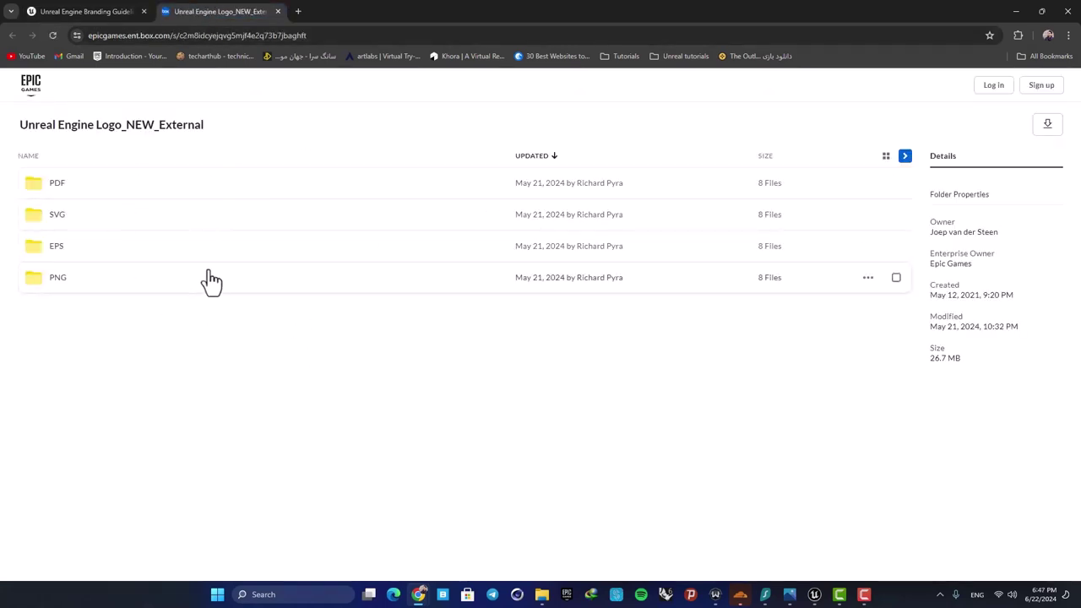
pyautogui.click(89, 284)
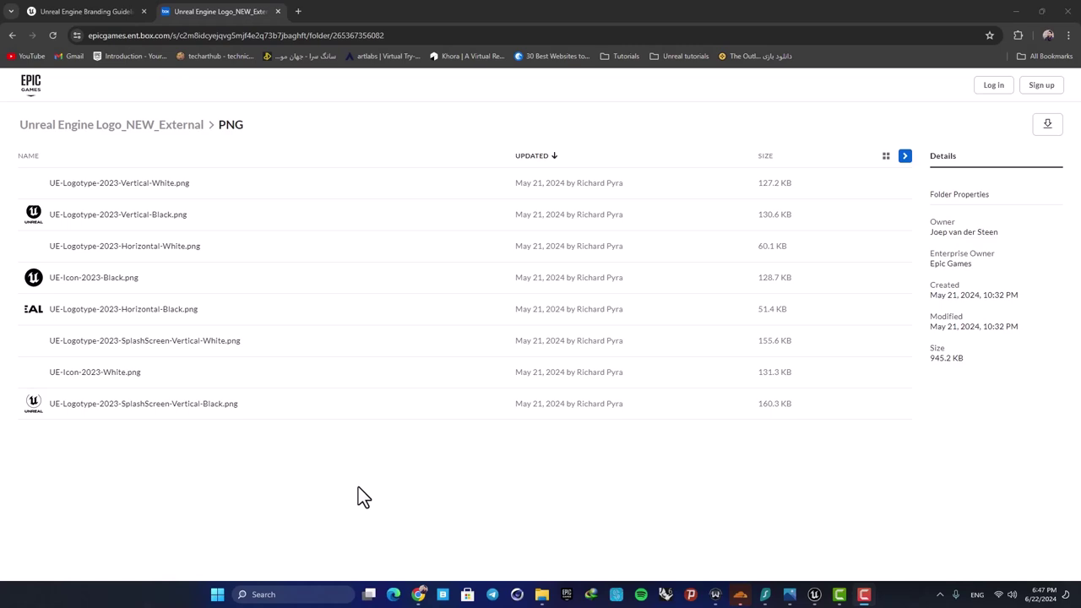
# Step: Return to the branding guidelines page and view the Trademark License Agreement PDF in a maximized window
pyautogui.click(87, 11)
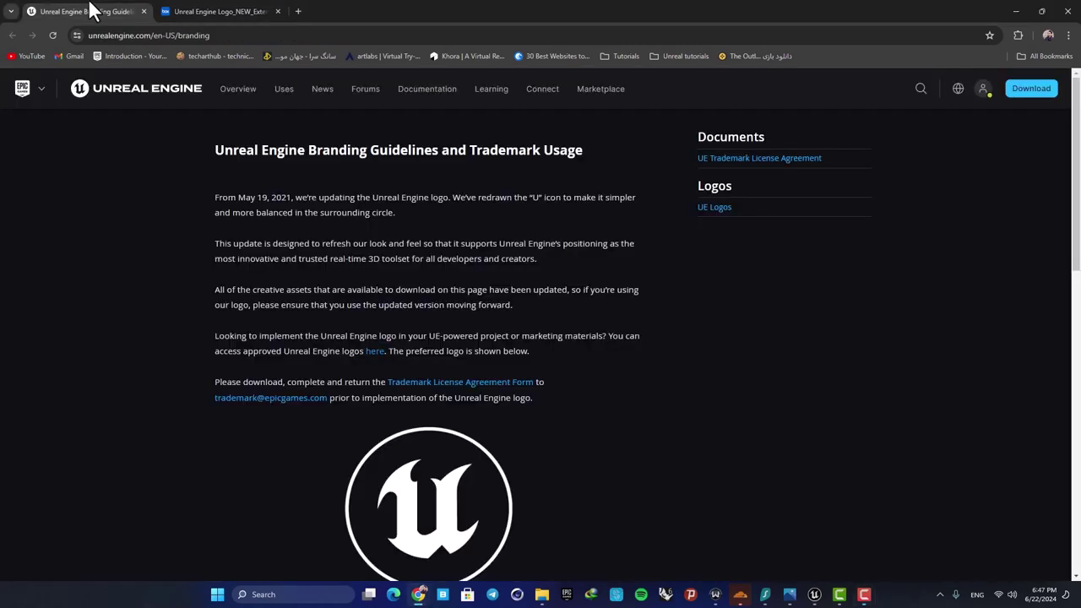
pyautogui.scroll(-1, 643, 413)
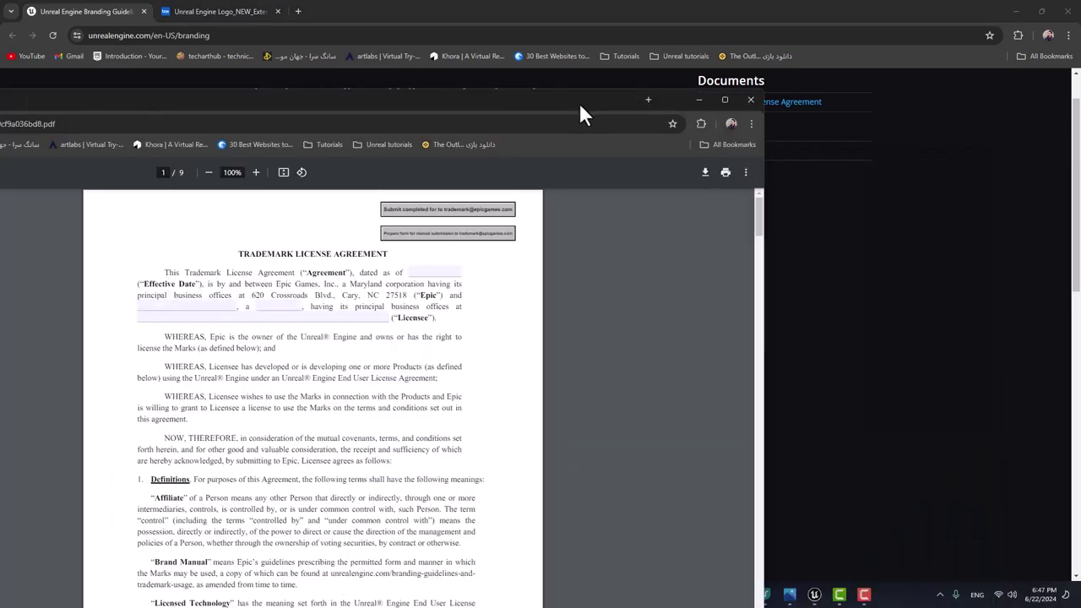
pyautogui.doubleClick(591, 110)
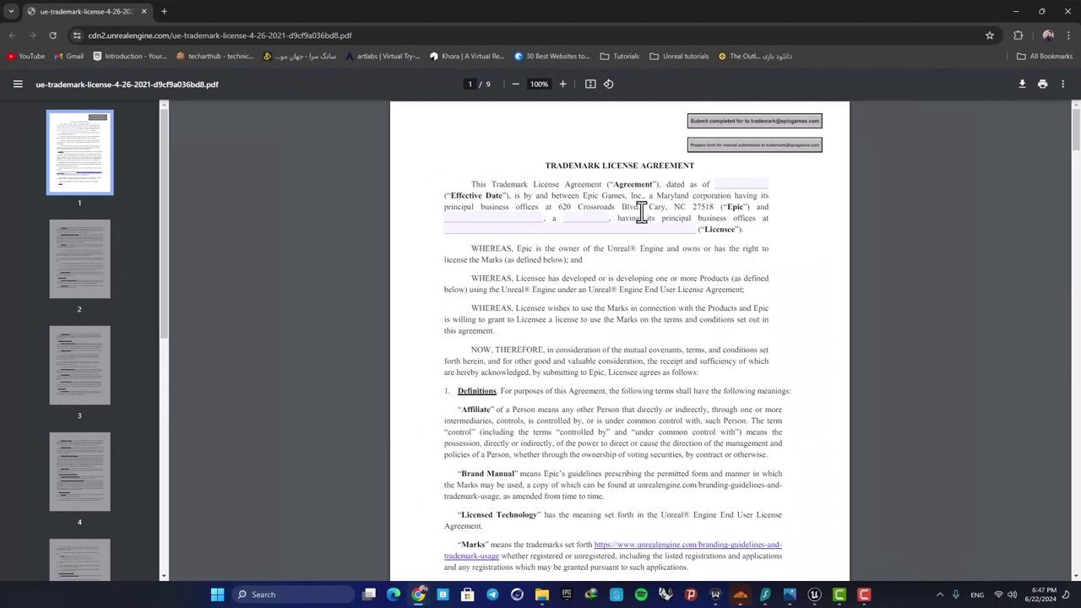
# Step: Read further down the Trademark License Agreement PDF, close it and view the branding guidelines page again
pyautogui.scroll(-8, 760, 223)
pyautogui.moveTo(1076, 190); pyautogui.dragTo(1061, 119)
pyautogui.click(143, 11)
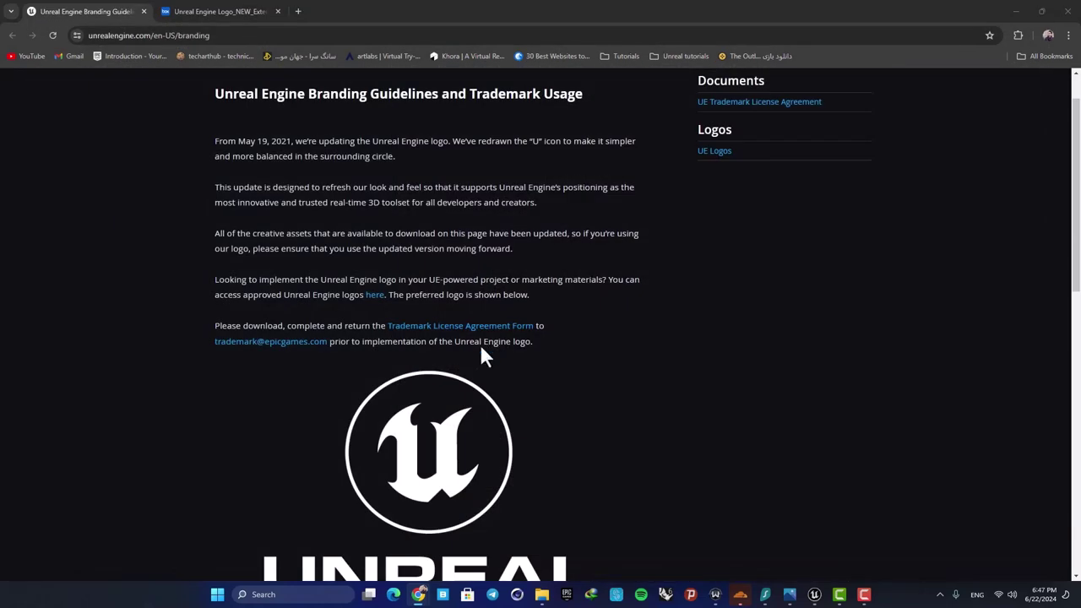
pyautogui.scroll(-1, 577, 373)
pyautogui.scroll(1, 581, 369)
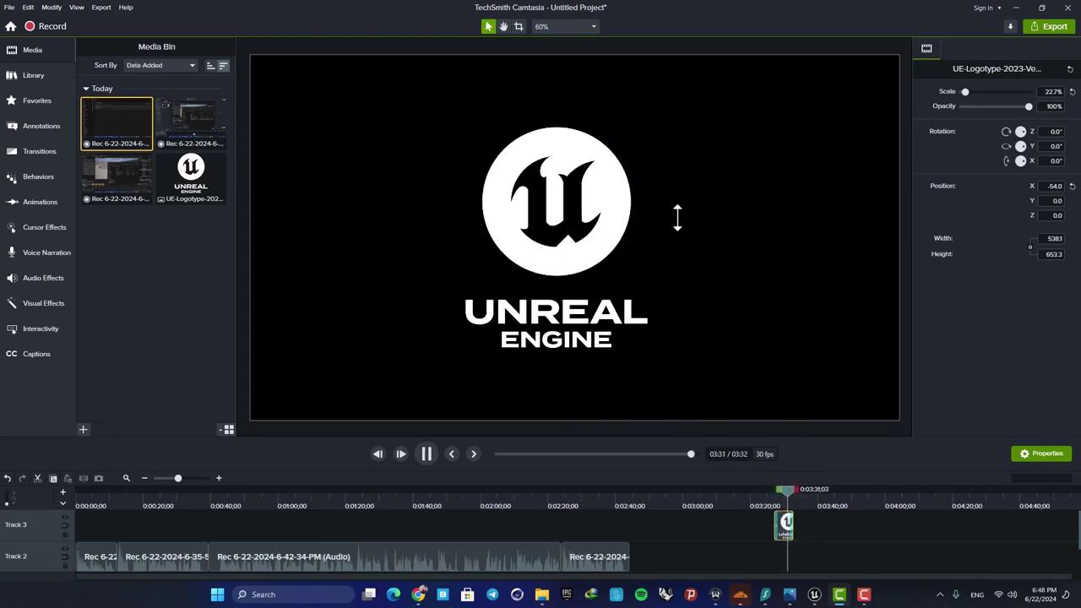
# Step: Switch to Camtasia and move the playhead back to the start of the Unreal Engine logo clip to replay it
pyautogui.click(787, 498)
pyautogui.moveTo(787, 498); pyautogui.dragTo(773, 495)
pyautogui.press('space')
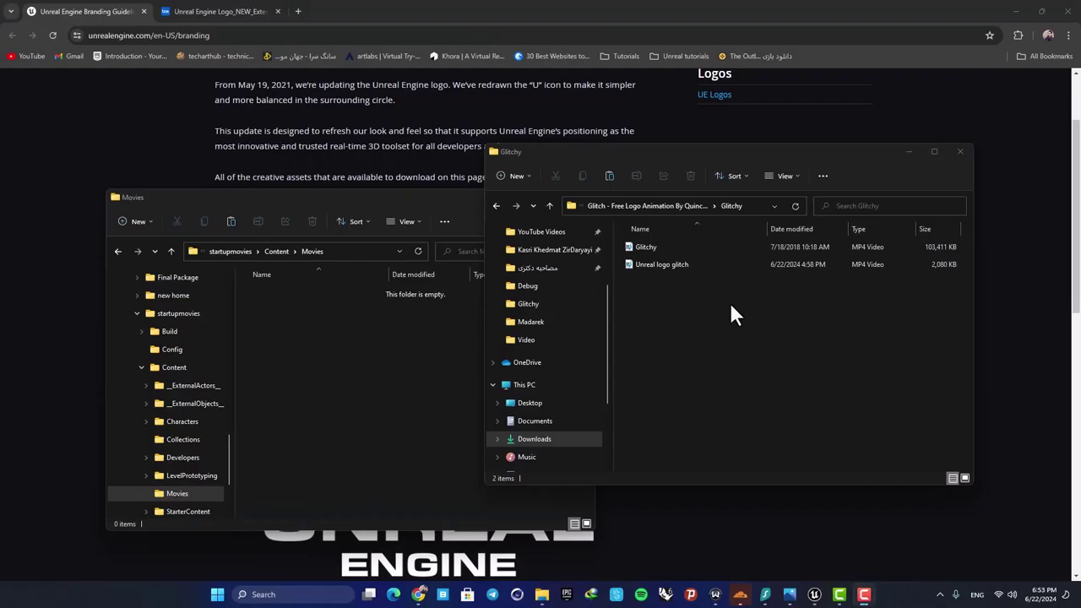
# Step: Preview the Glitchy video and browse the free logo animation templates page on quincemedia.com in Chrome
pyautogui.doubleClick(670, 248)
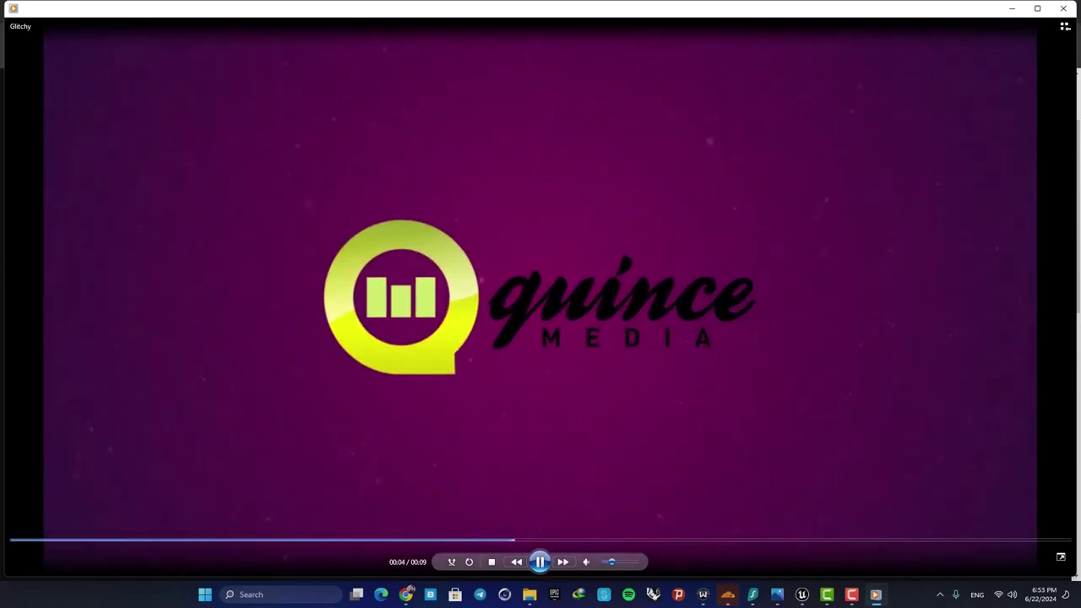
pyautogui.moveTo(1028, 249); pyautogui.dragTo(639, 191)
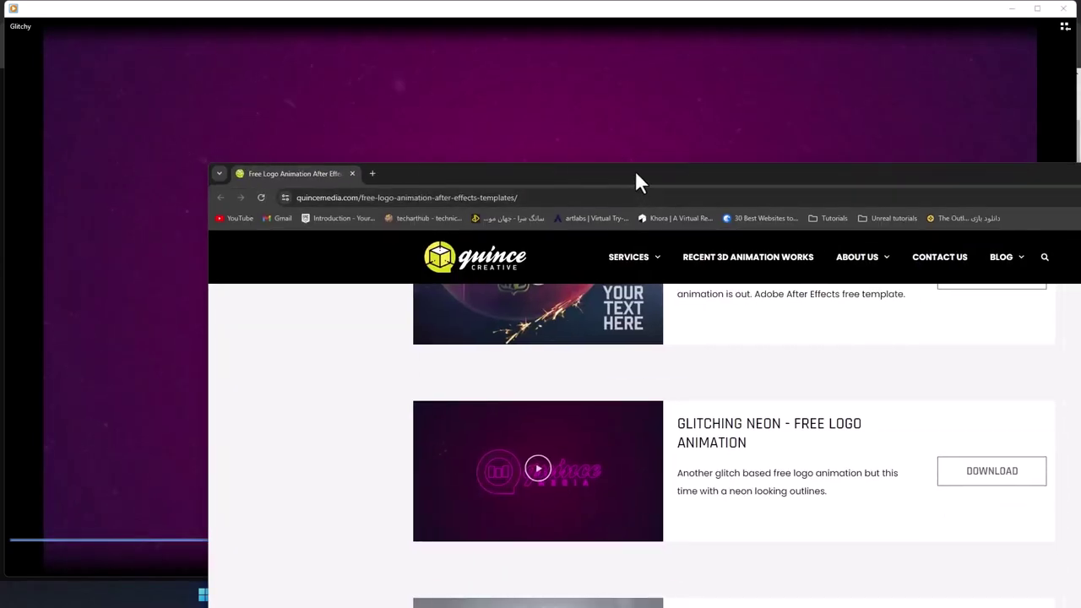
pyautogui.doubleClick(635, 172)
pyautogui.scroll(-4, 571, 309)
pyautogui.scroll(-6, 568, 308)
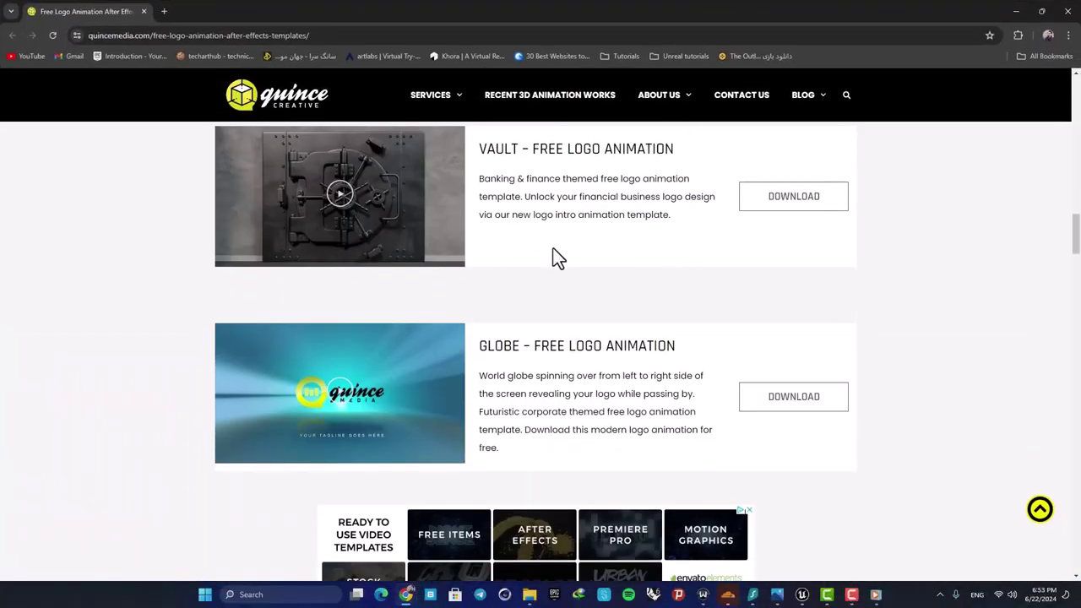
pyautogui.scroll(3, 553, 253)
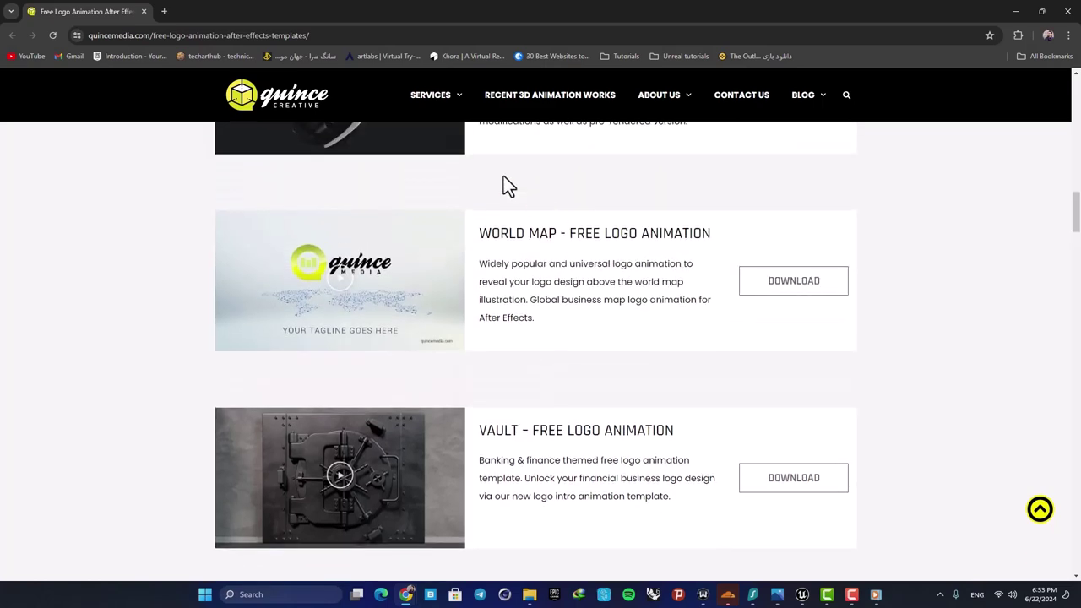
pyautogui.scroll(4, 559, 278)
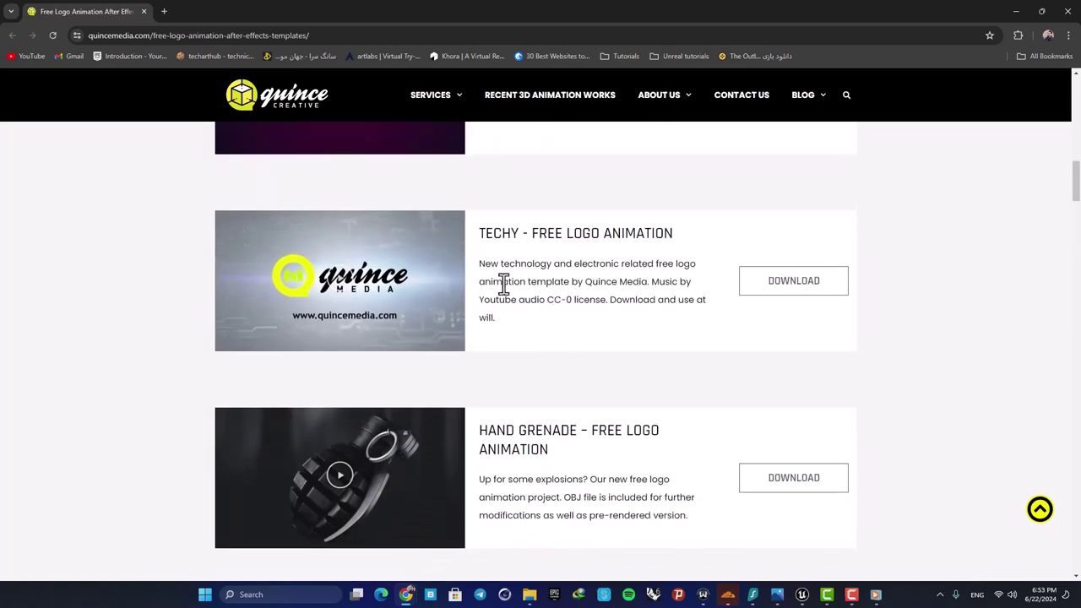
pyautogui.scroll(3, 502, 284)
pyautogui.hotkey('alt', 'Tab')
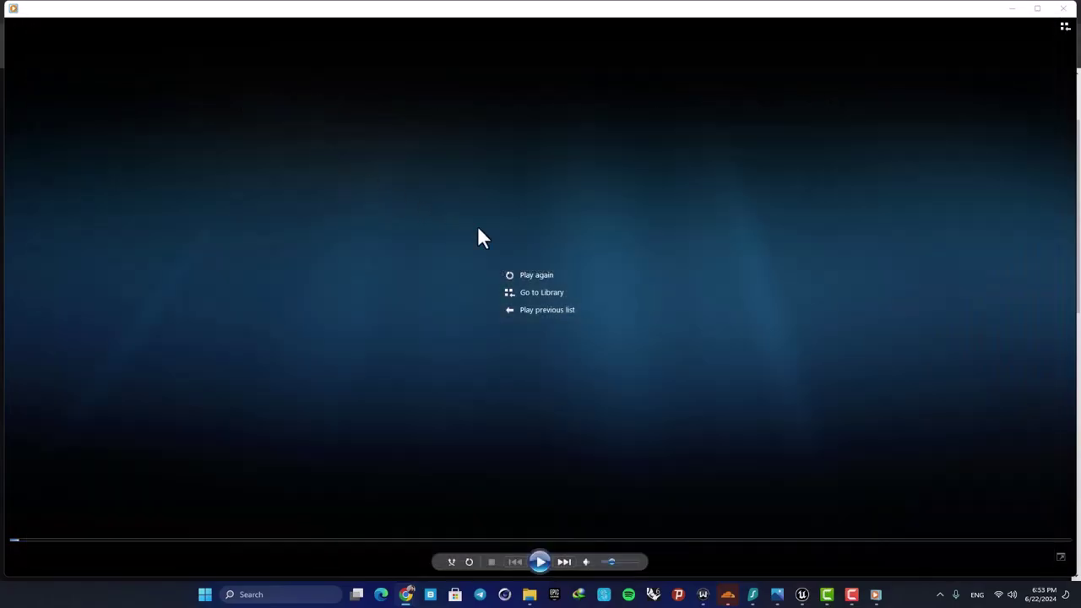
pyautogui.click(1010, 9)
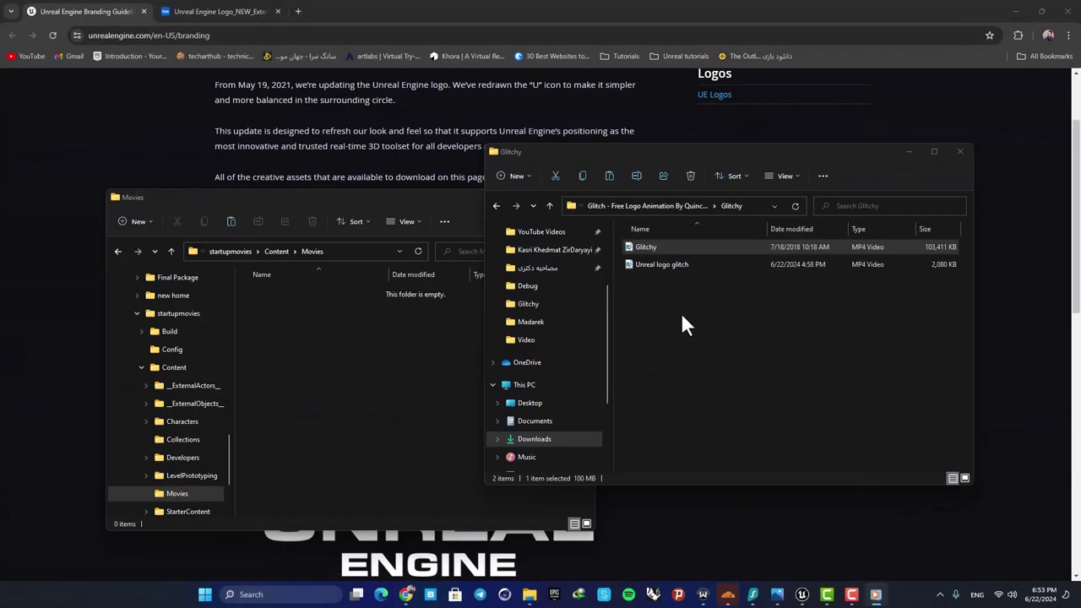
# Step: Copy the Glitchy and Unreal logo glitch videos from the Glitchy folder into the startupmovies project's Content/Movies folder
pyautogui.moveTo(674, 154); pyautogui.dragTo(662, 175)
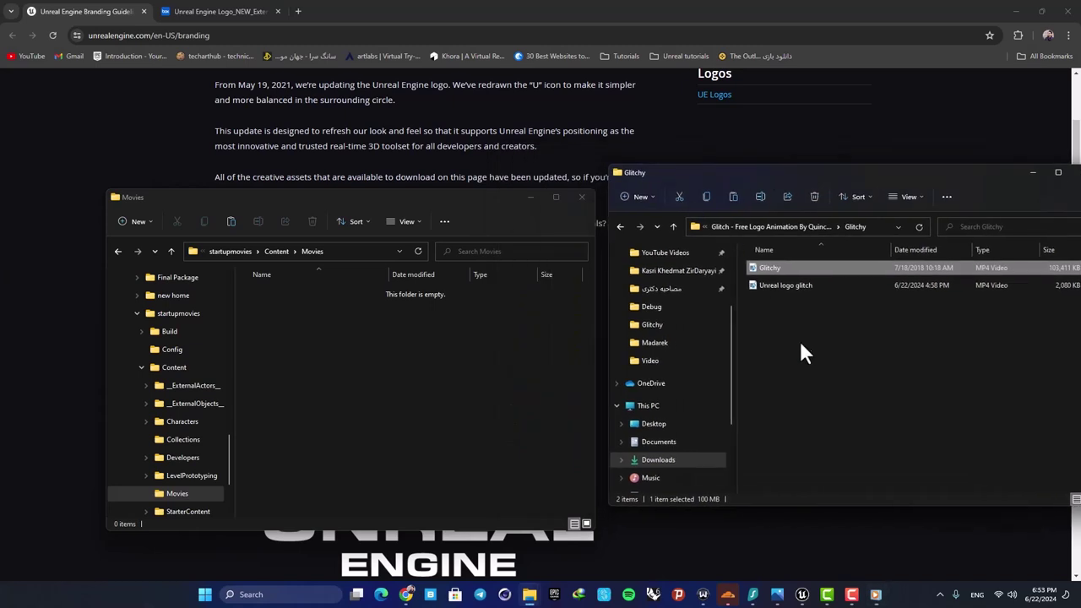
pyautogui.moveTo(800, 344); pyautogui.dragTo(350, 356)
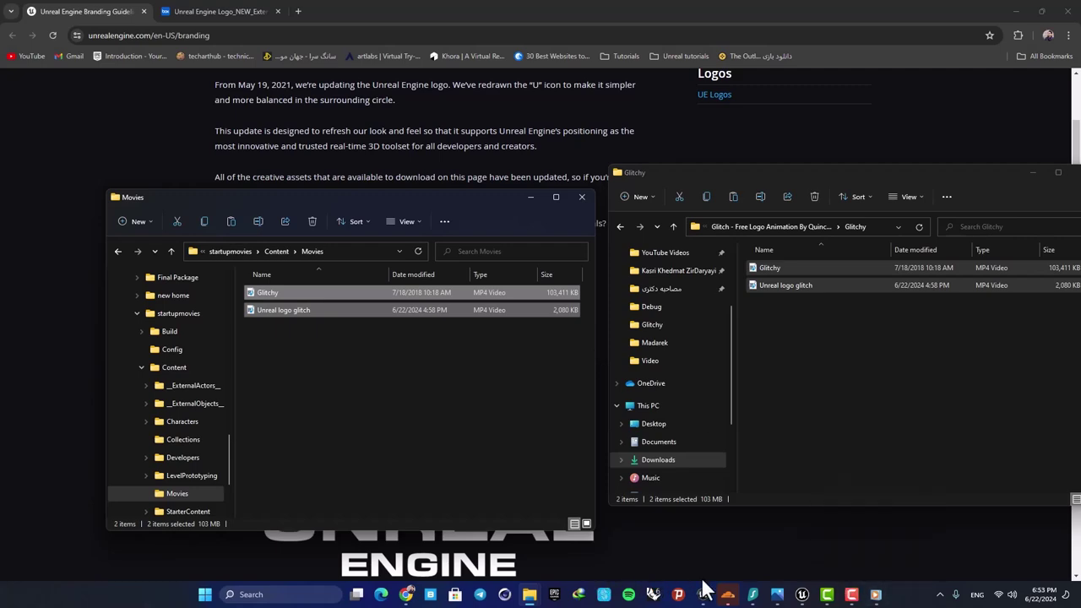
# Step: Switch to Unreal Editor and assign Unreal logo glitch to Index 0 of Startup Movies in the Project Settings
pyautogui.click(801, 595)
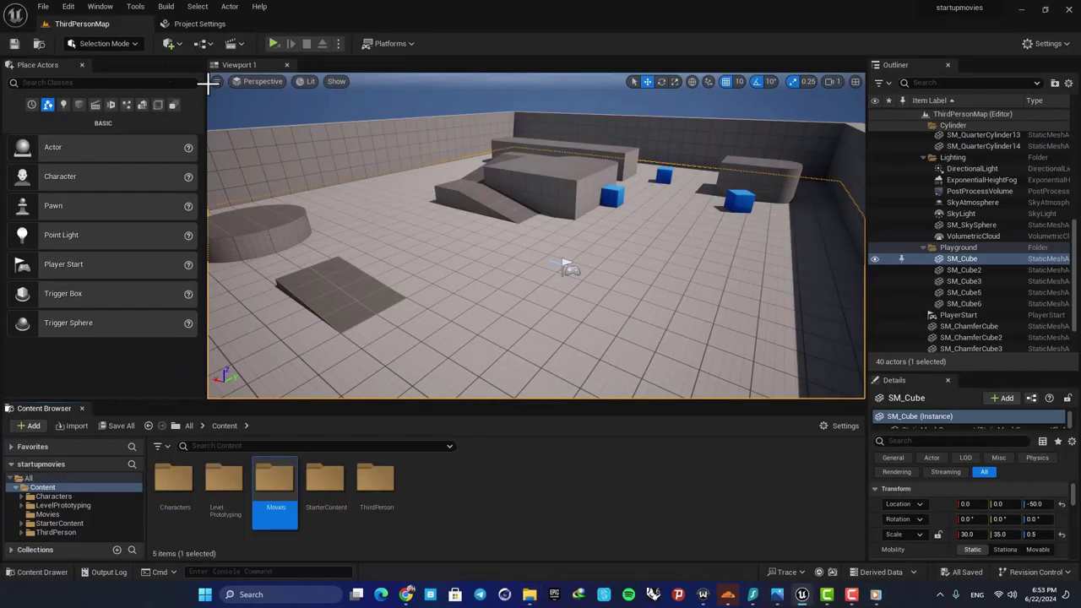
pyautogui.click(207, 26)
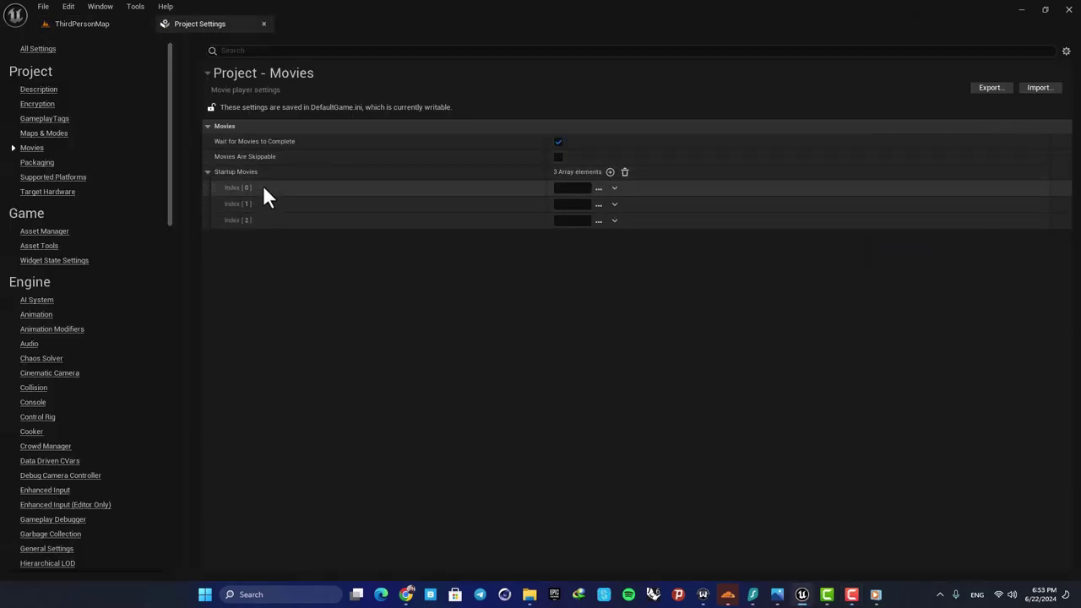
pyautogui.click(600, 188)
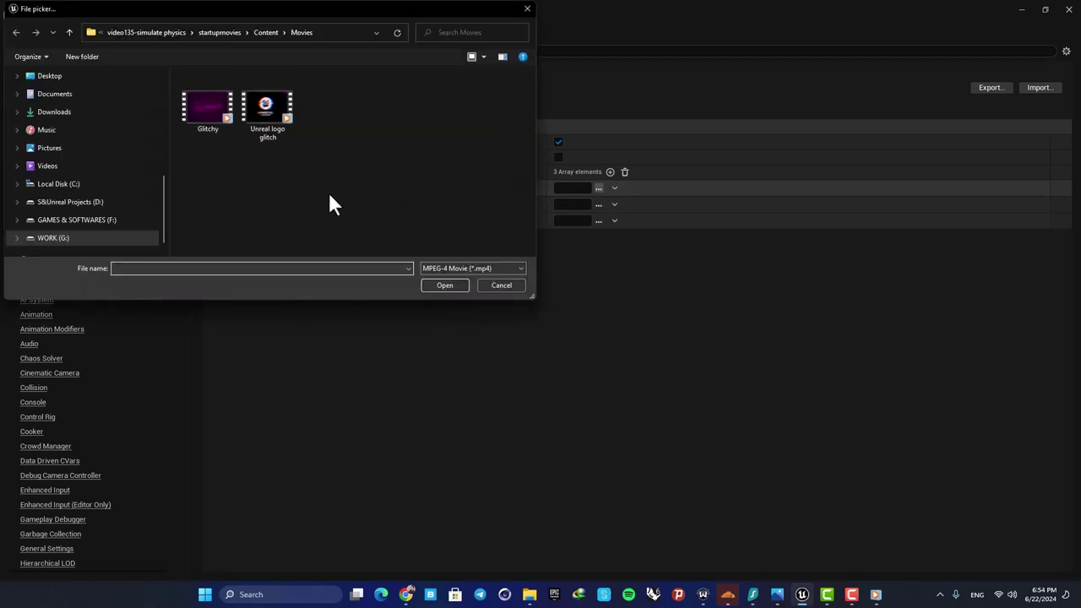
pyautogui.click(275, 107)
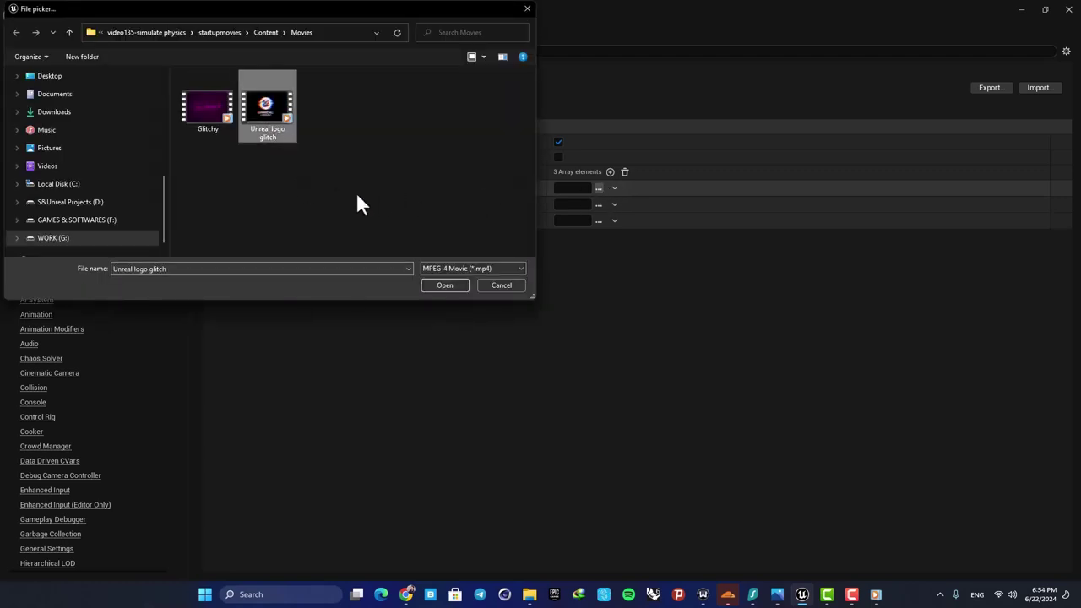
pyautogui.click(432, 285)
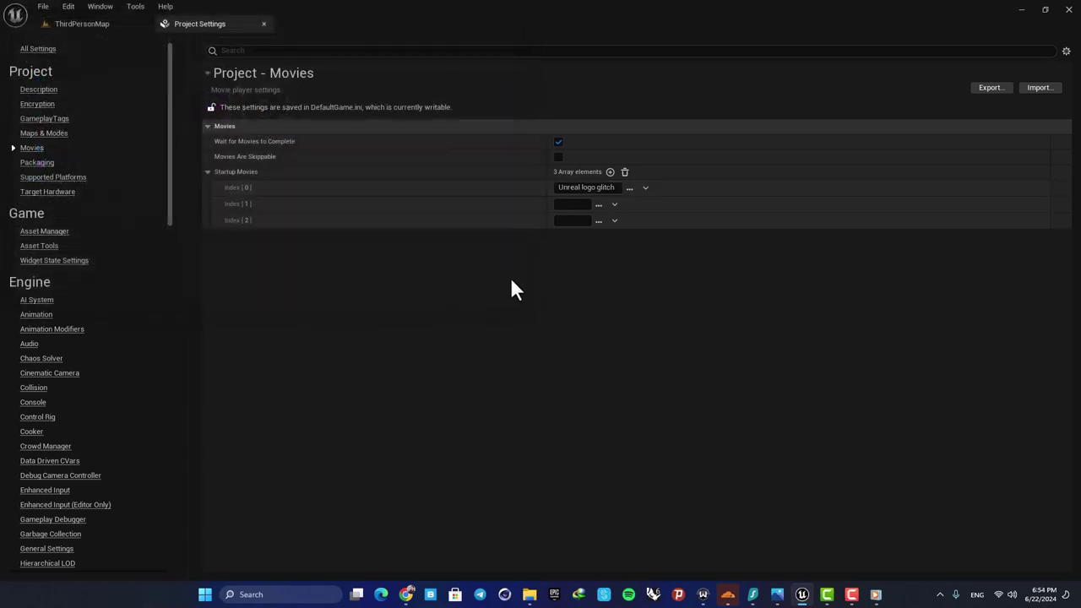
# Step: Assign Glitchy to Index 1 of Startup Movies and delete the empty Index 2 element
pyautogui.click(597, 204)
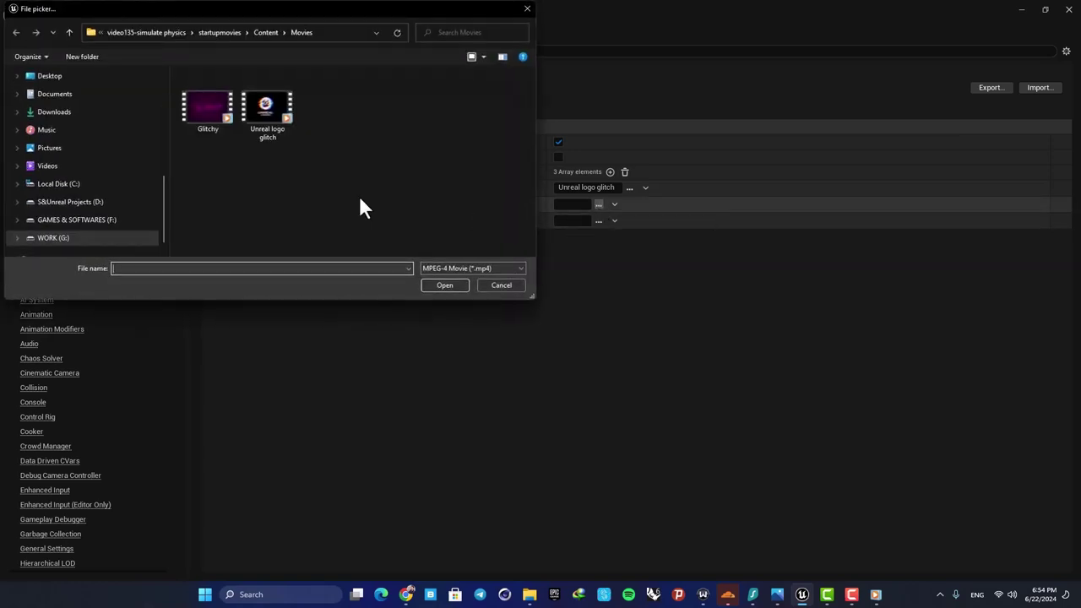
pyautogui.doubleClick(213, 103)
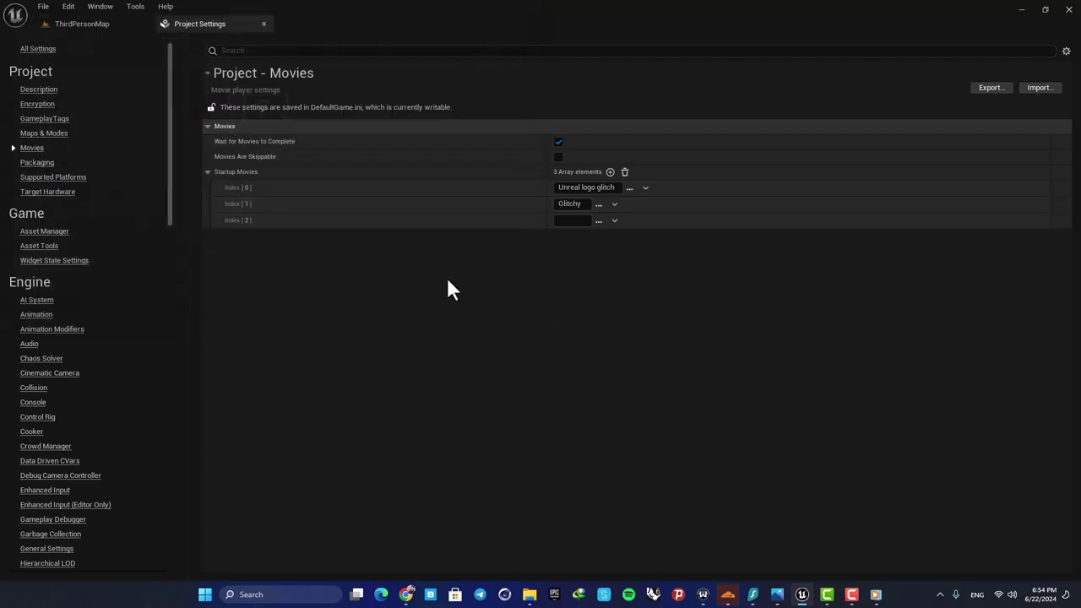
pyautogui.click(609, 220)
pyautogui.click(641, 247)
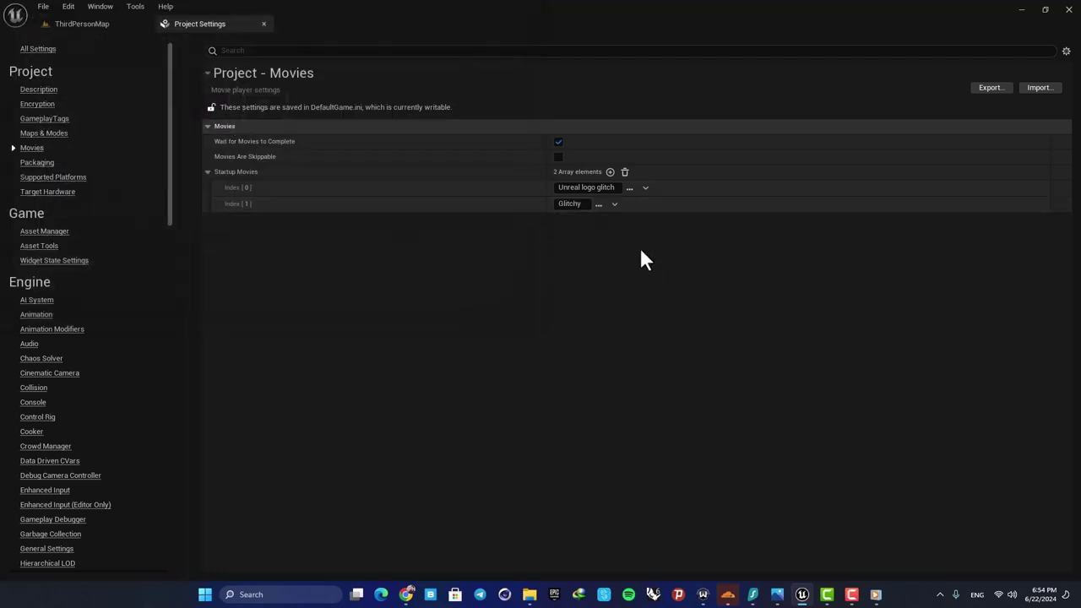
# Step: Return to ThirdPersonMap and launch the project in Standalone Game mode to watch the startup movies
pyautogui.click(88, 24)
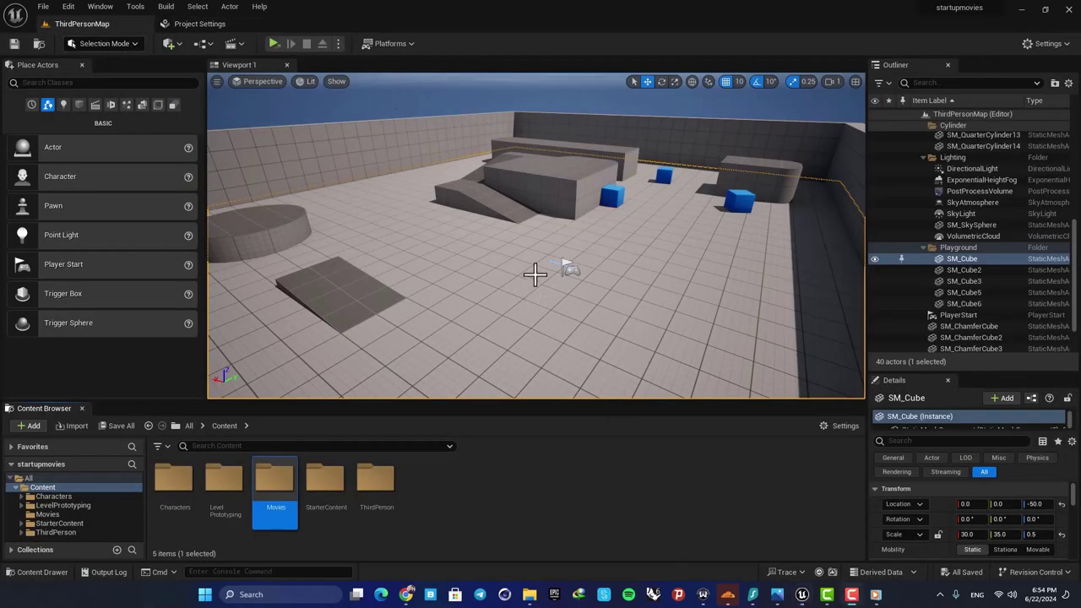
pyautogui.click(338, 45)
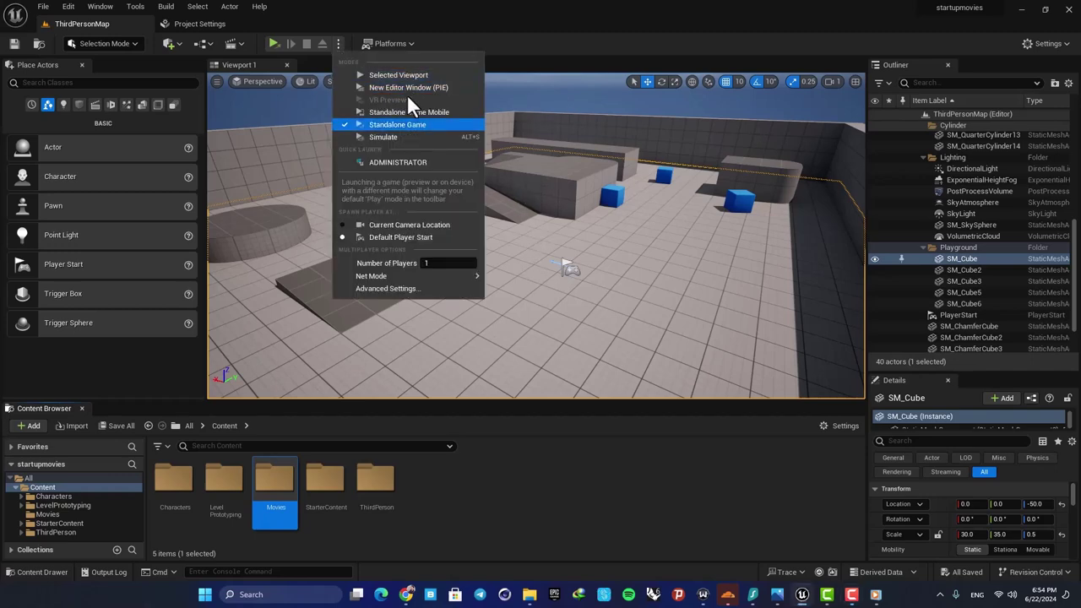
pyautogui.click(384, 125)
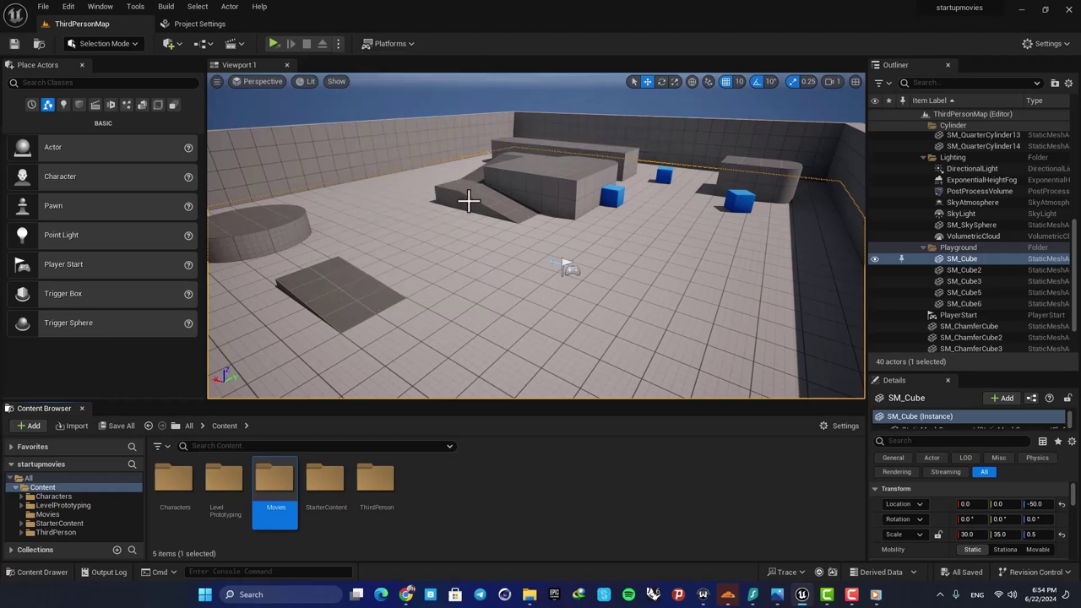
pyautogui.moveTo(471, 200); pyautogui.dragTo(468, 244, button='right')
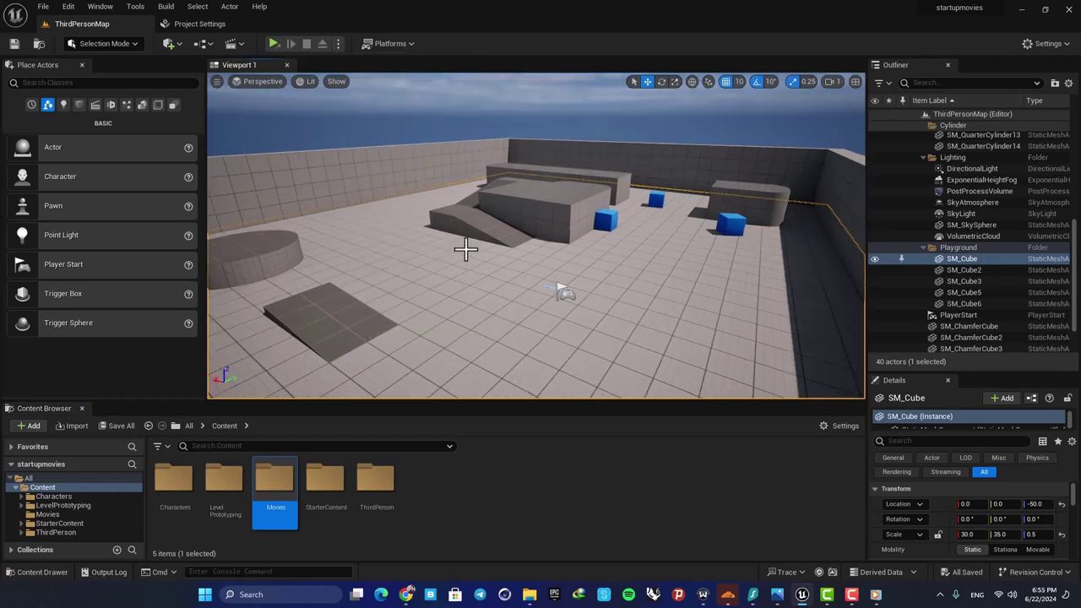
pyautogui.click(273, 46)
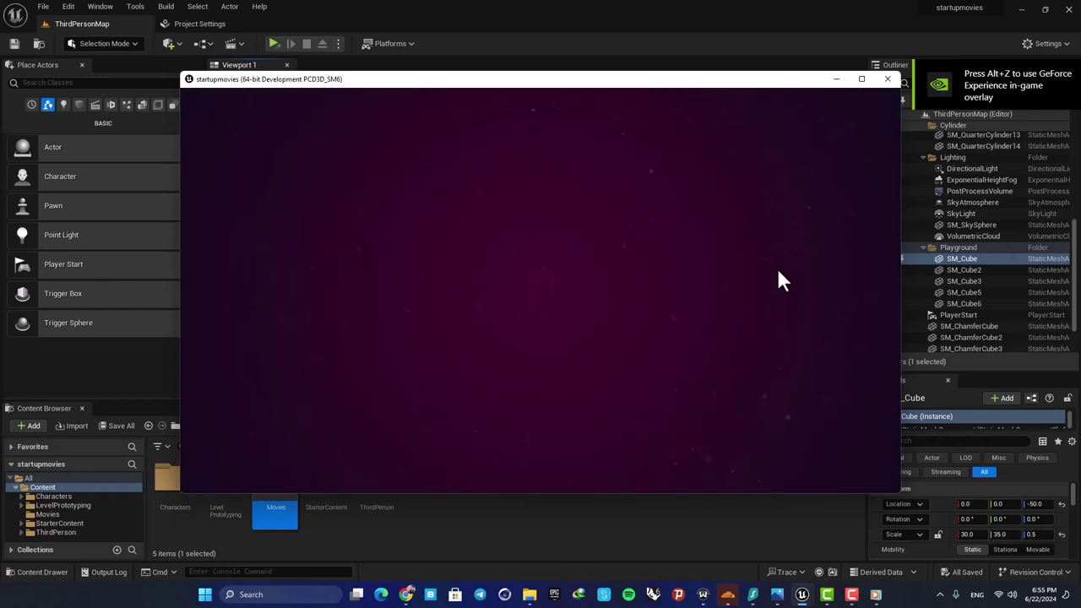
pyautogui.moveTo(779, 85); pyautogui.dragTo(749, 74)
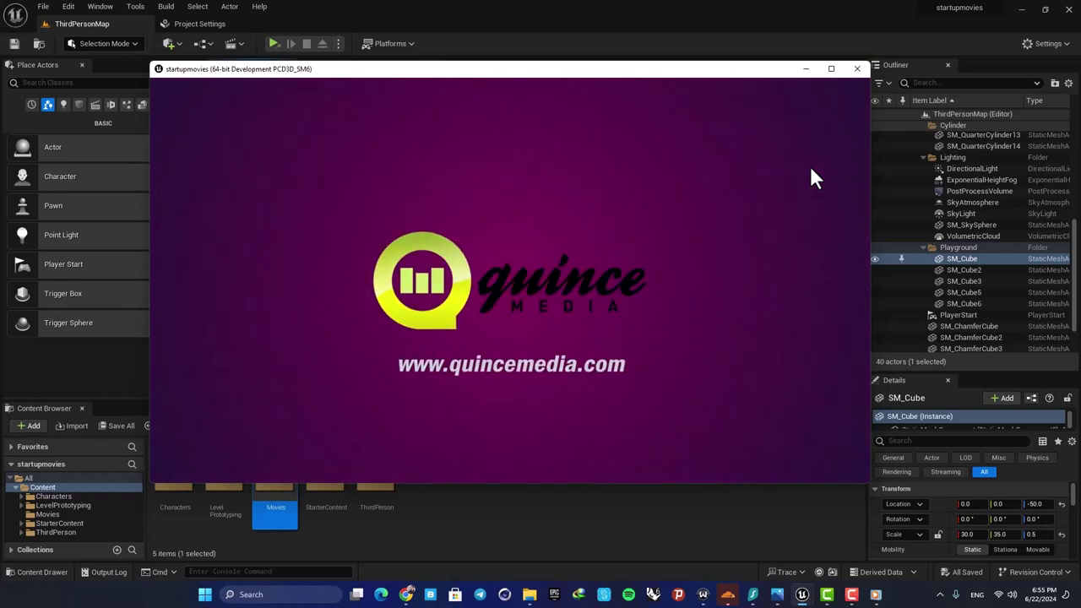
# Step: Run and jump the character around the level to test gameplay, and close the standalone game window
pyautogui.press('w')
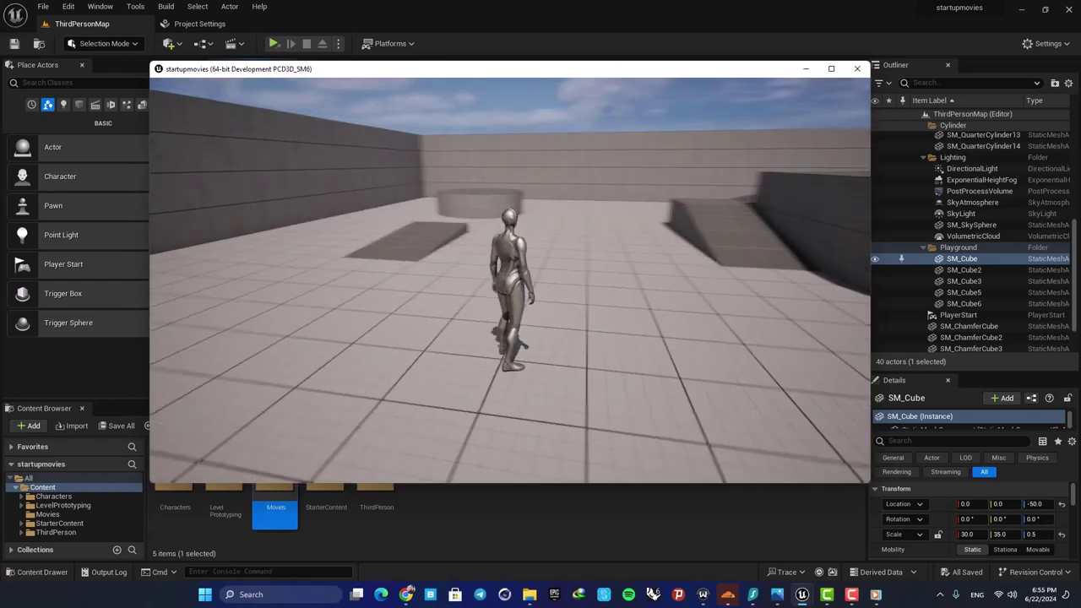
pyautogui.press('w')
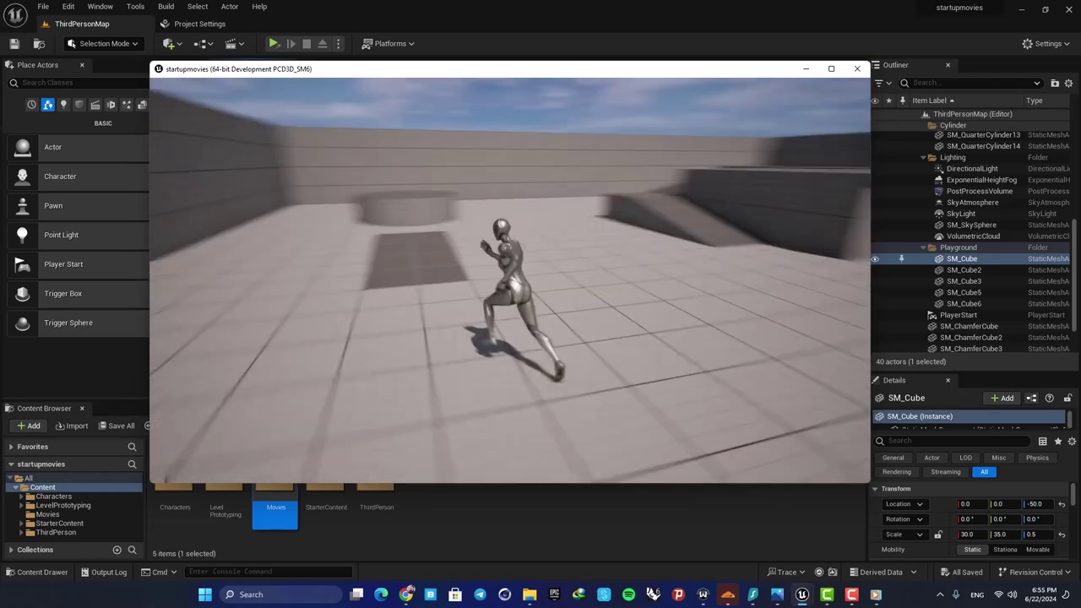
pyautogui.press('space')
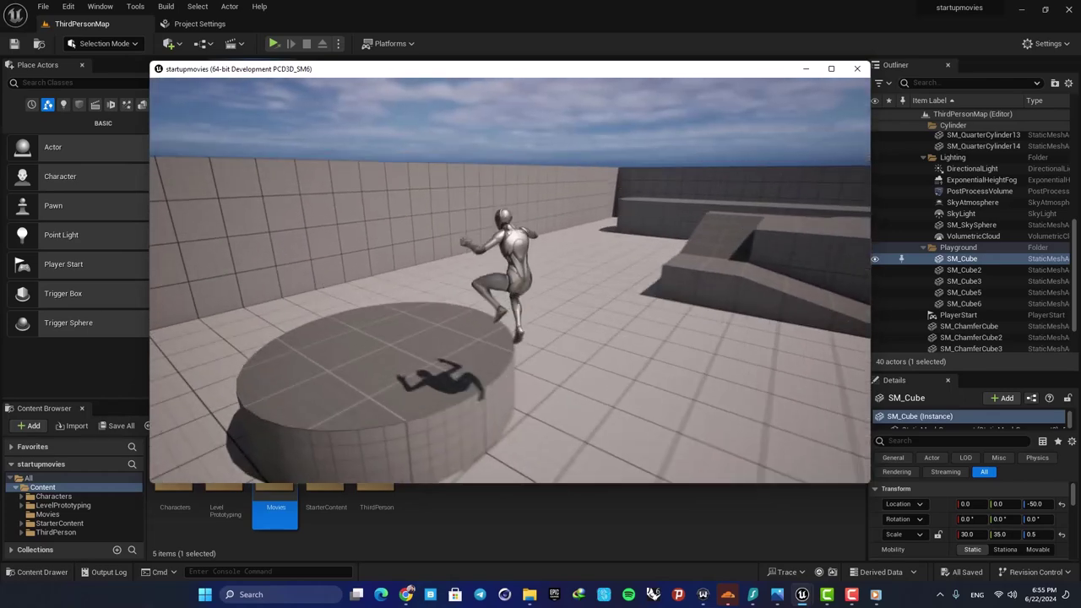
pyautogui.press('w')
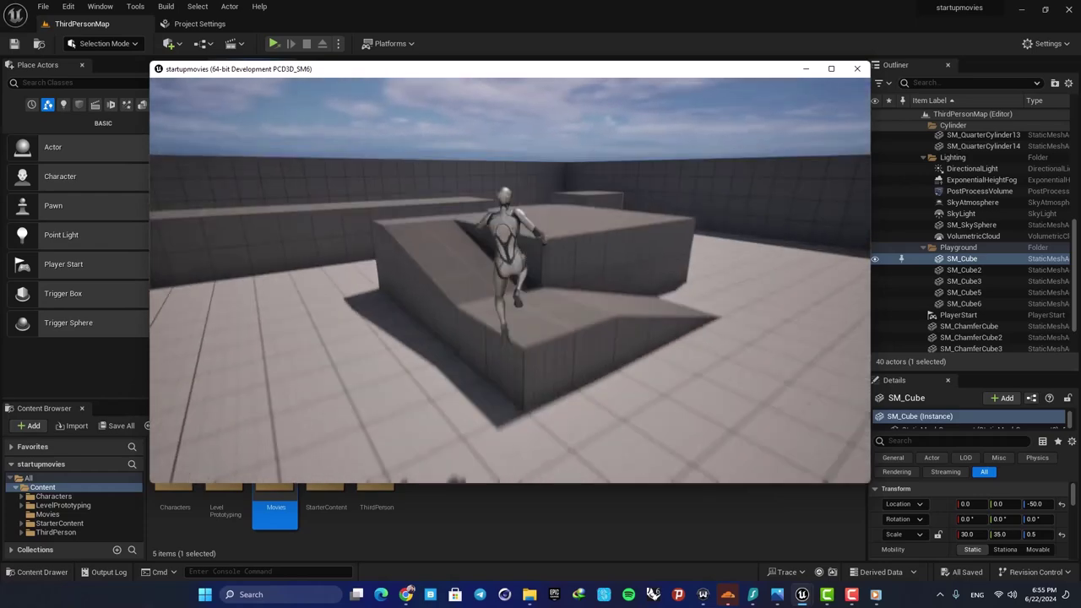
pyautogui.press('w')
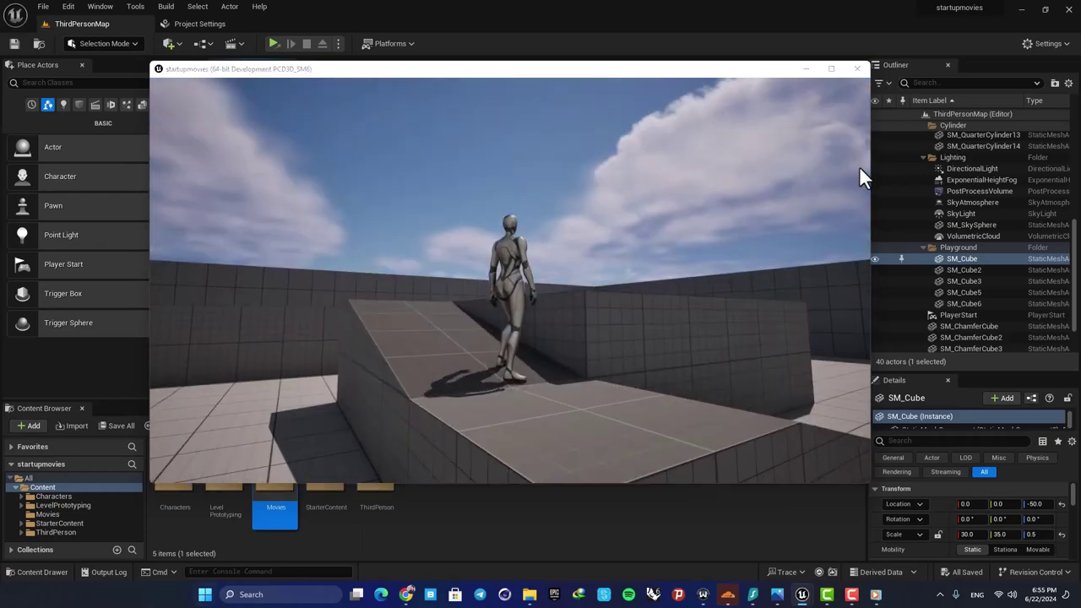
pyautogui.press('super')
pyautogui.click(856, 68)
# Step: Open the Final Package/Windows folder, run the packaged startupmovies application to check its startup movies, and close the game
pyautogui.moveTo(560, 284); pyautogui.dragTo(465, 391, button='right')
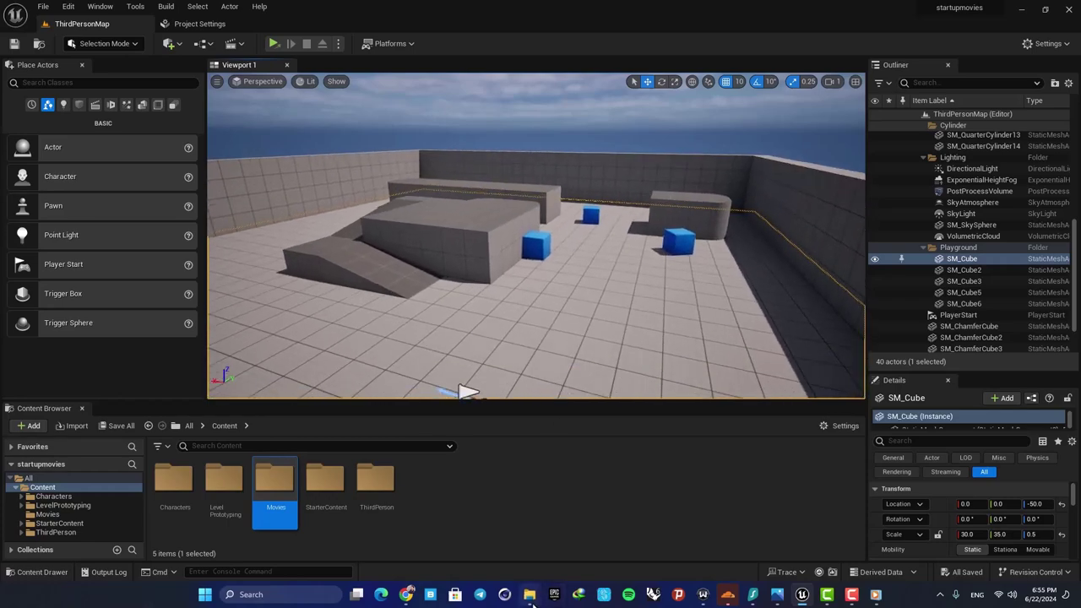
pyautogui.moveTo(530, 597)
pyautogui.click(513, 547)
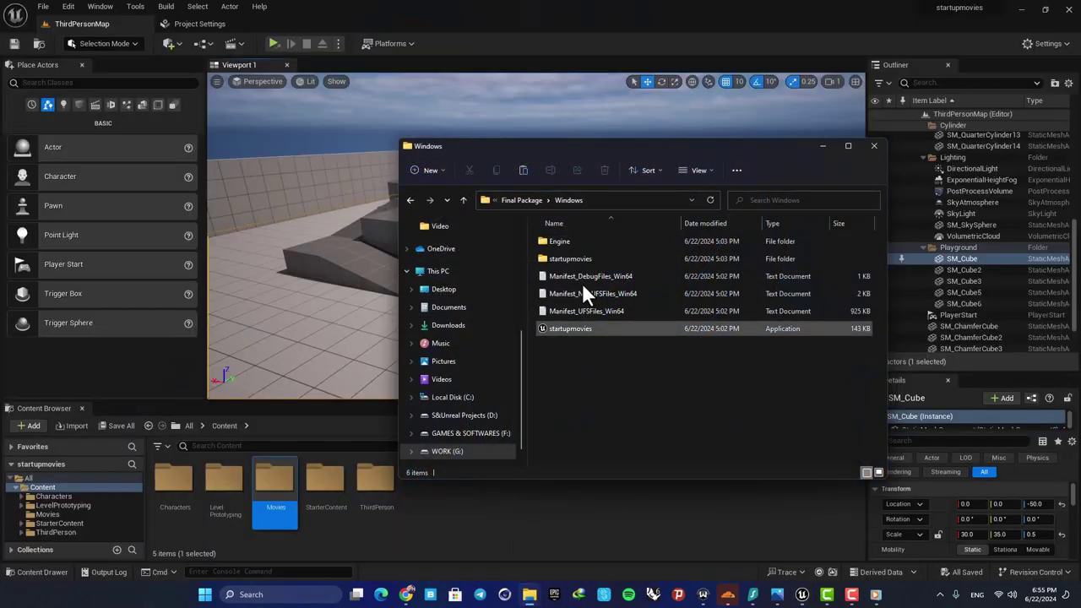
pyautogui.moveTo(537, 149); pyautogui.dragTo(469, 139)
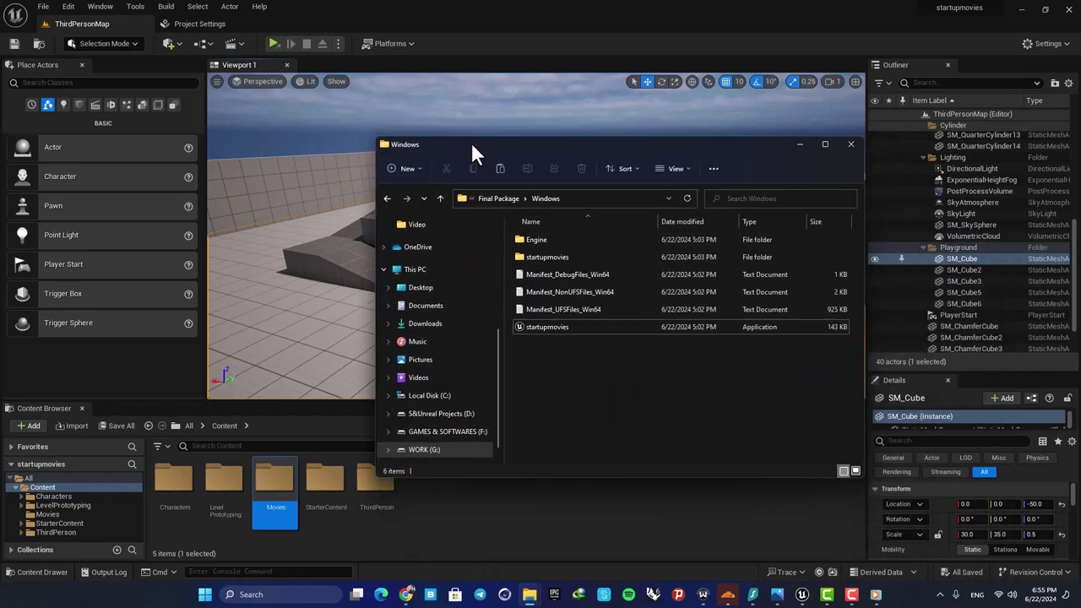
pyautogui.doubleClick(544, 328)
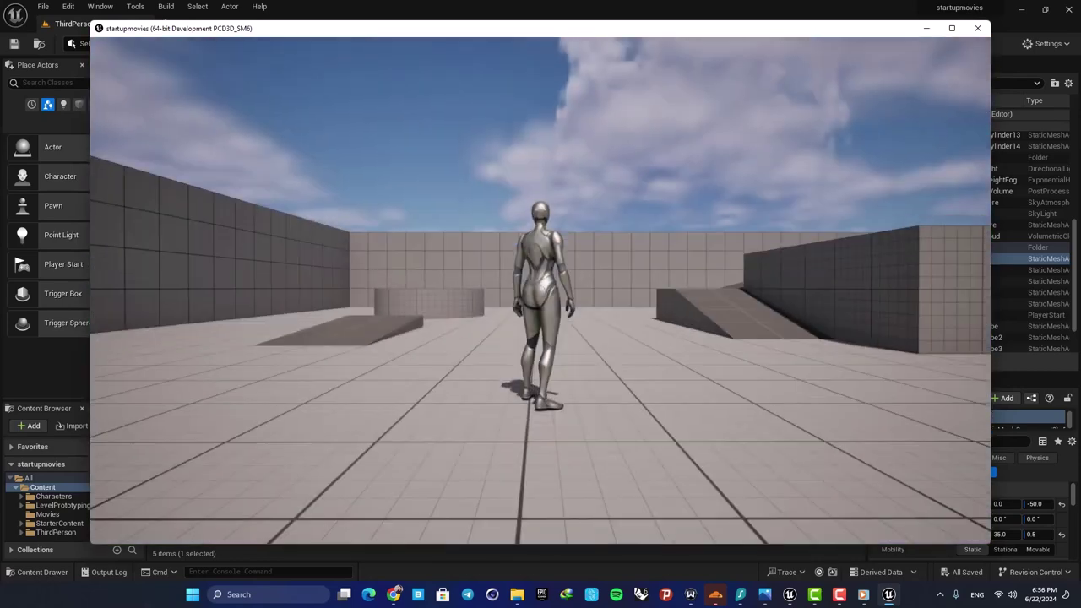
pyautogui.press('super')
pyautogui.click(984, 27)
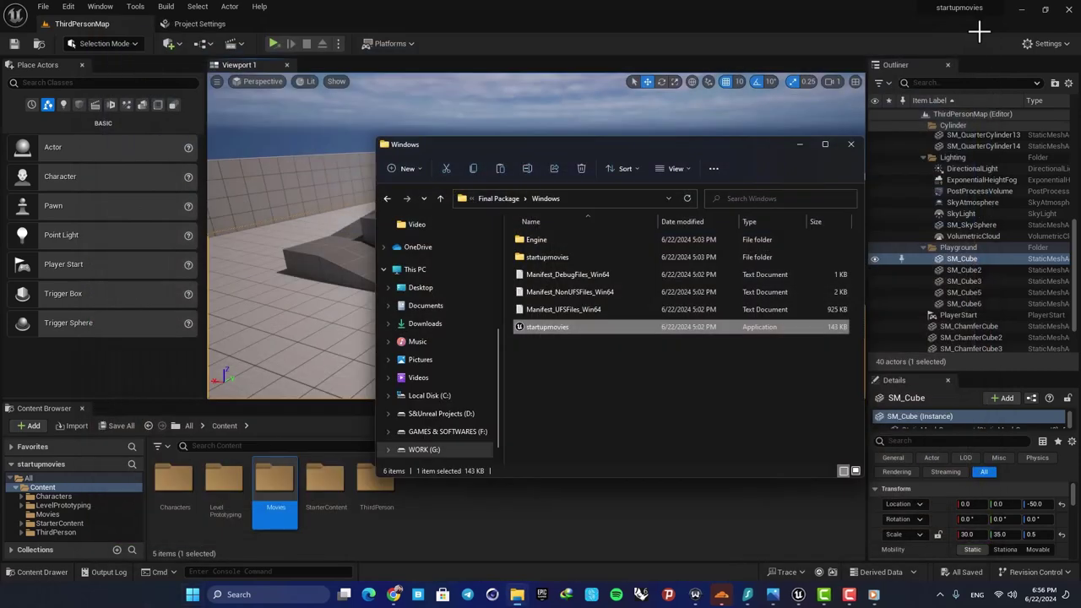
pyautogui.moveTo(754, 150); pyautogui.dragTo(697, 140)
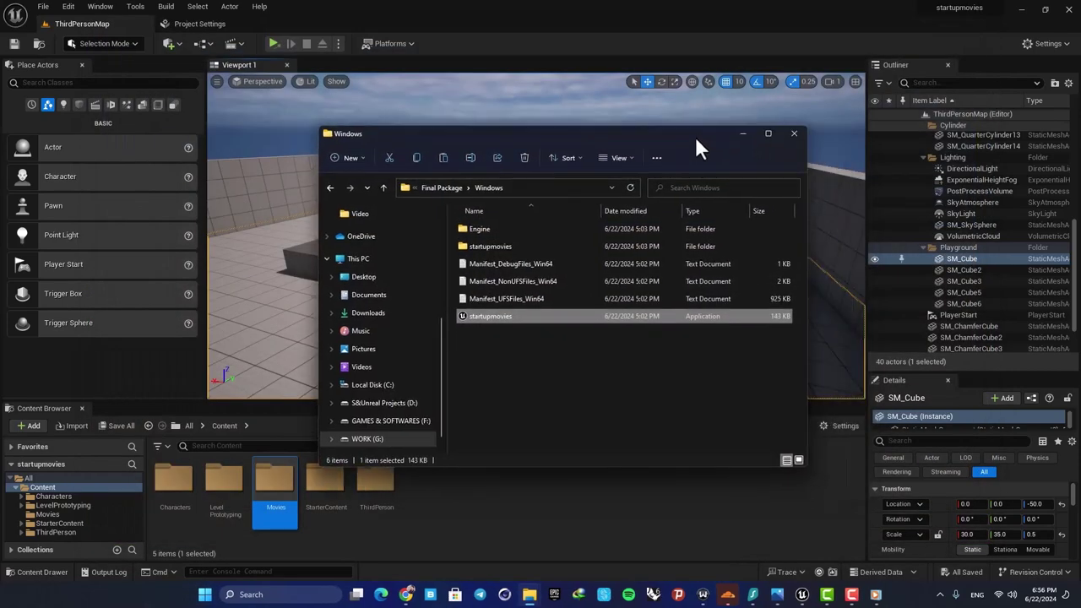